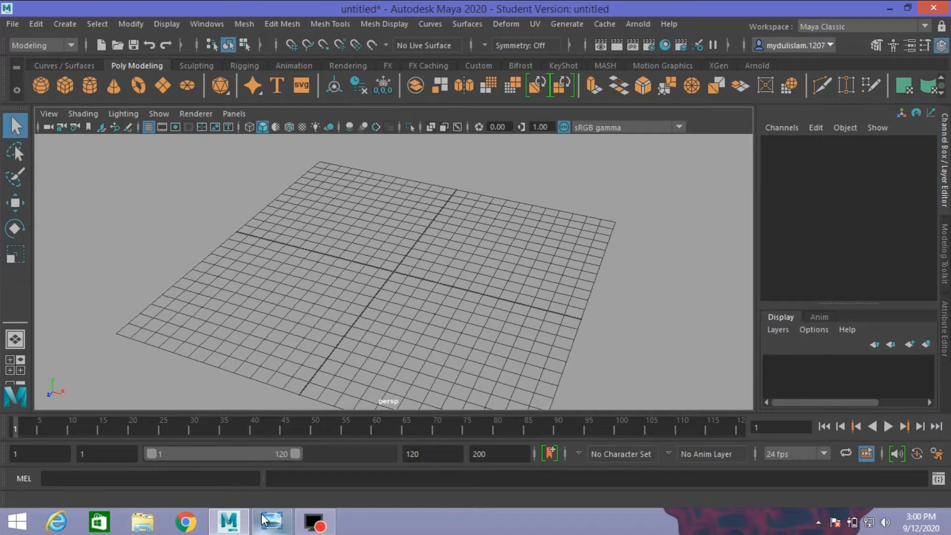
- Switch to Windows Photo Viewer, examine the bumpy red sphere in the reference image, and minimize the viewer
left_click(271, 521)
scroll(689, 184, "up", 2)
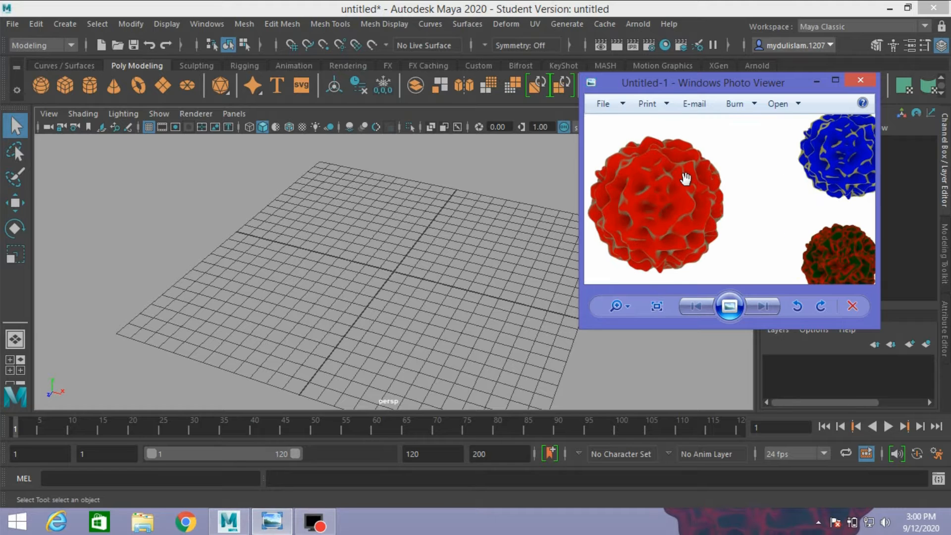
scroll(684, 178, "down", 2)
scroll(614, 217, "up", 3)
scroll(647, 206, "down", 3)
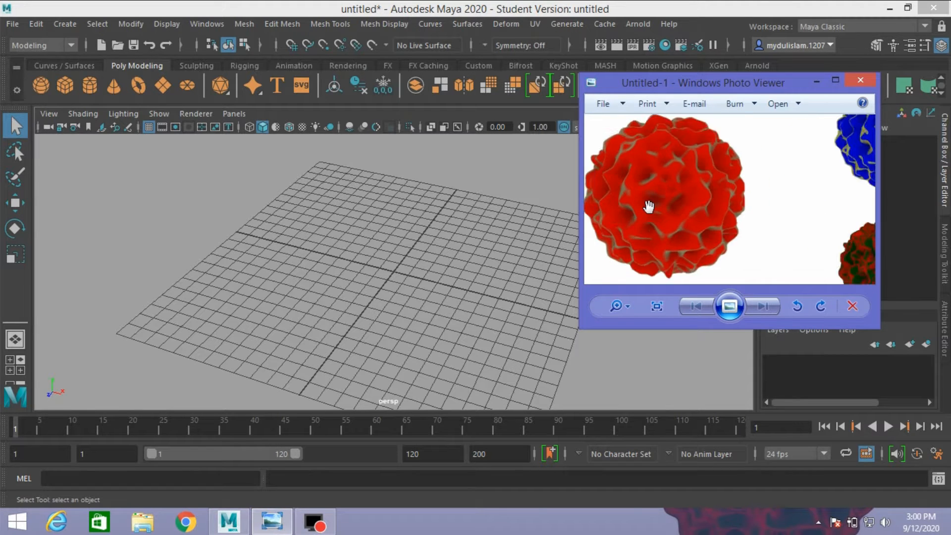
left_click(814, 82)
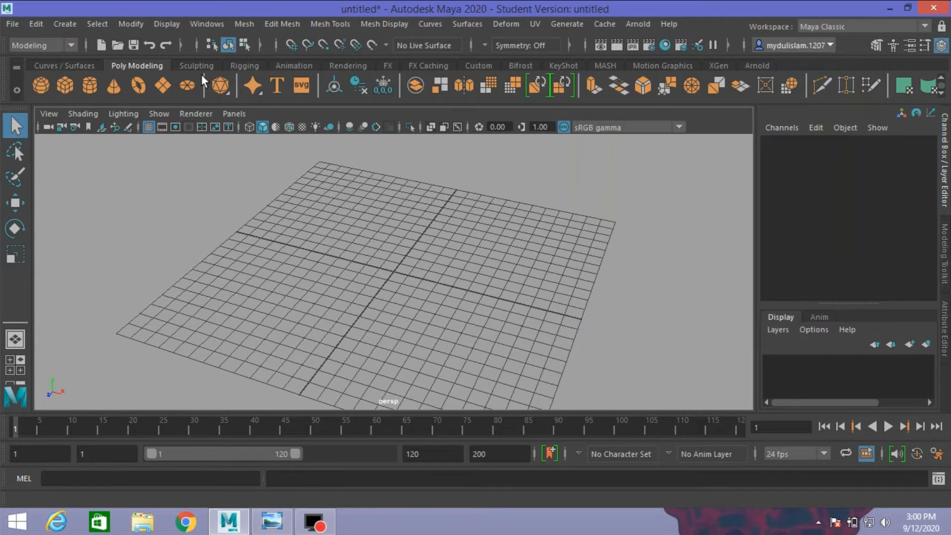
- Create a polygon cube at the origin and scale it uniformly to about 12
left_click(65, 24)
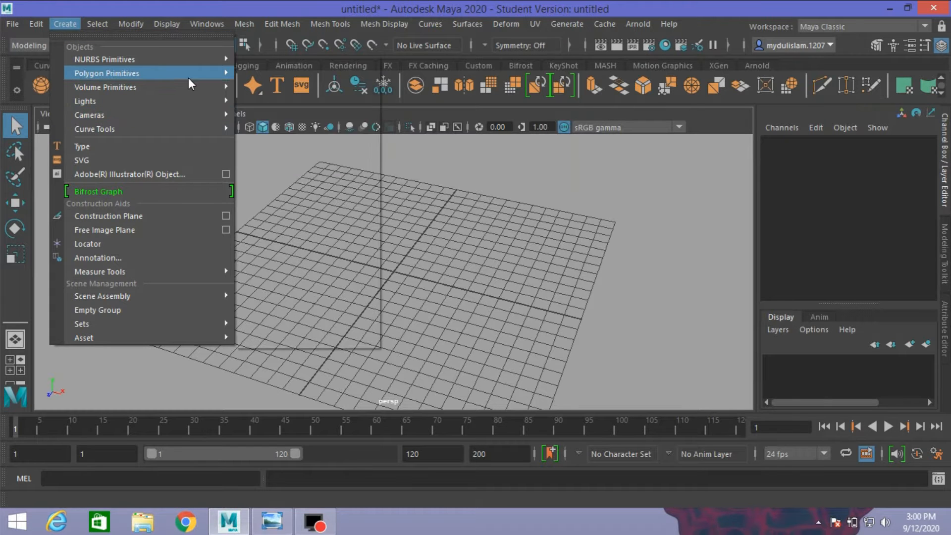
mouse_move(197, 75)
left_click(269, 88)
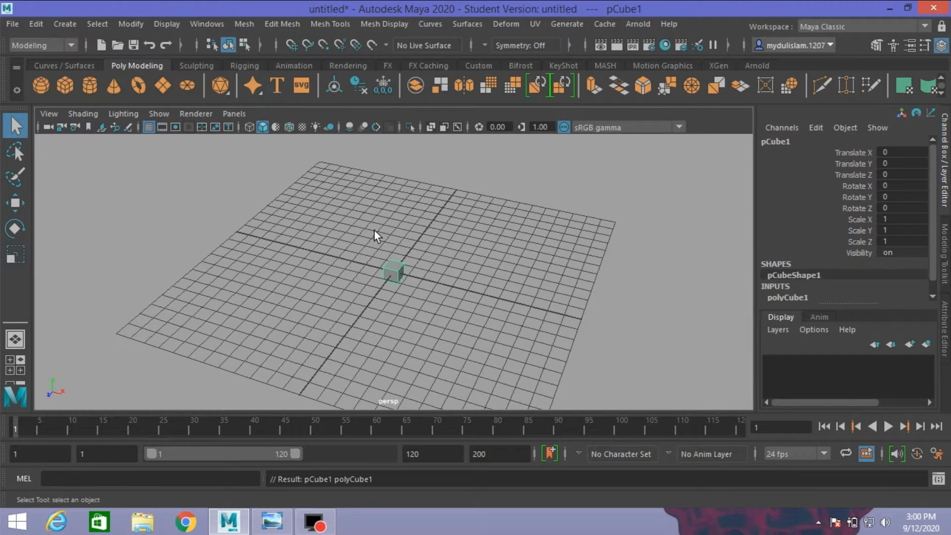
left_click(15, 255)
scroll(303, 267, "down", 5)
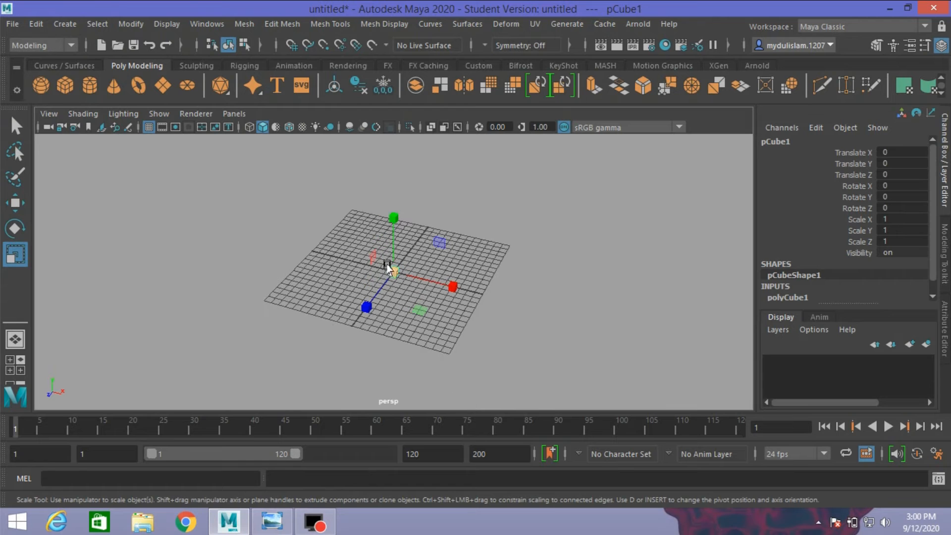
left_click_drag(392, 270, 453, 282)
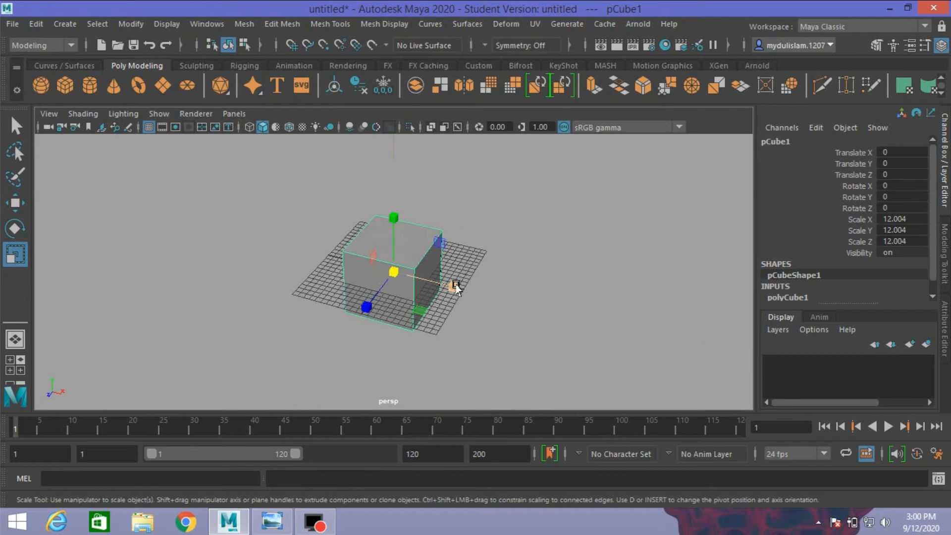
scroll(448, 282, "up", 2)
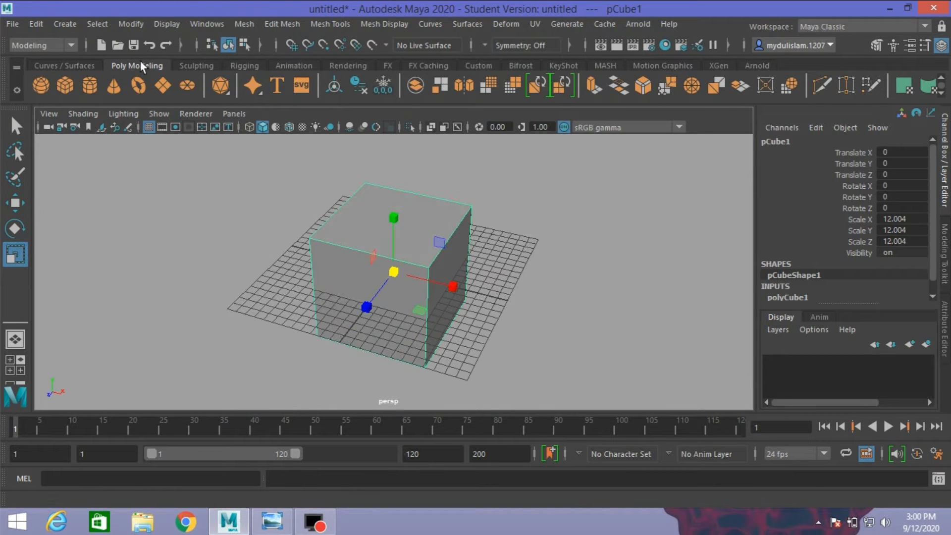
- Smooth the cube into a sphere with 4 divisions
left_click(248, 25)
left_click(286, 180)
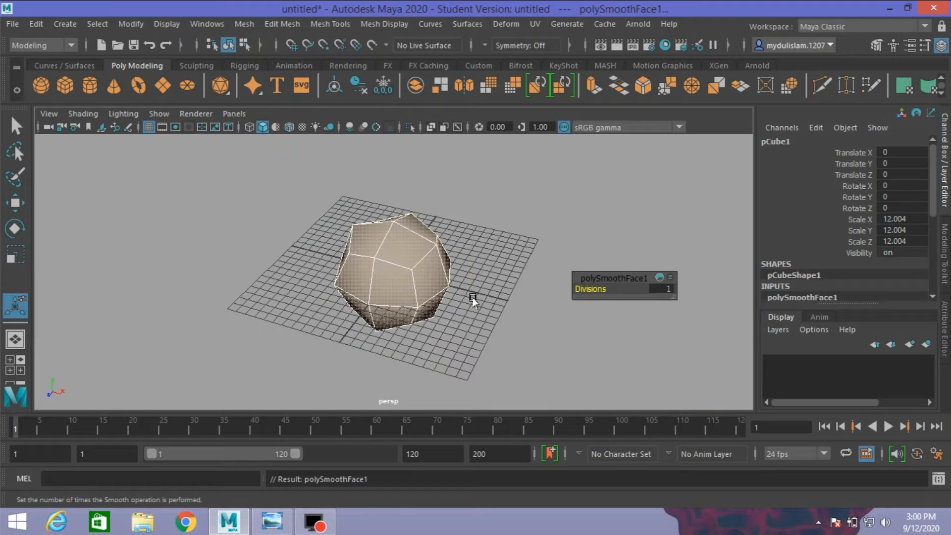
left_click_drag(573, 289, 597, 288)
- Select the smoothed sphere as an object and delete its construction history
left_click(393, 266)
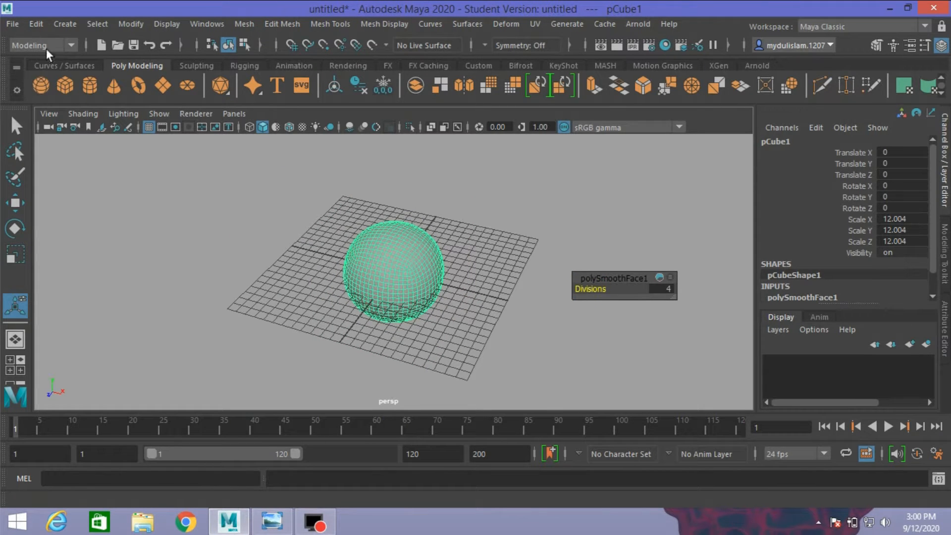
left_click(33, 29)
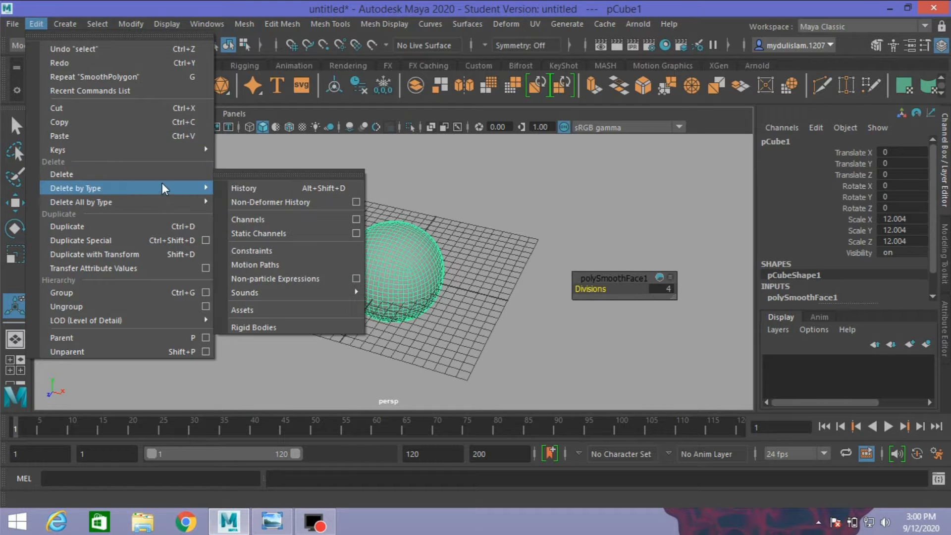
left_click(200, 191)
left_click(238, 190)
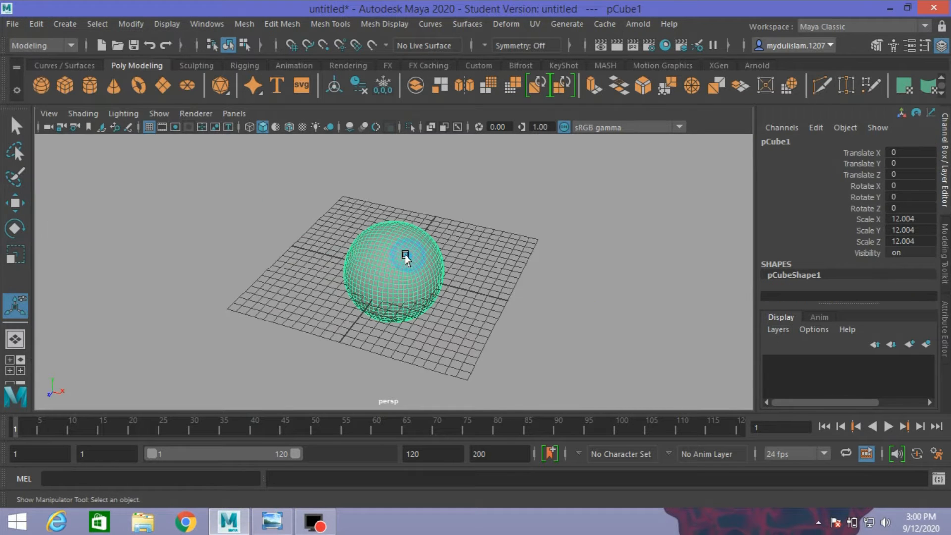
- Apply a Texture deformer to the sphere and set its direction to Normal
left_click_drag(400, 266, 424, 263, "alt")
scroll(392, 276, "up", 2)
scroll(391, 276, "down", 2)
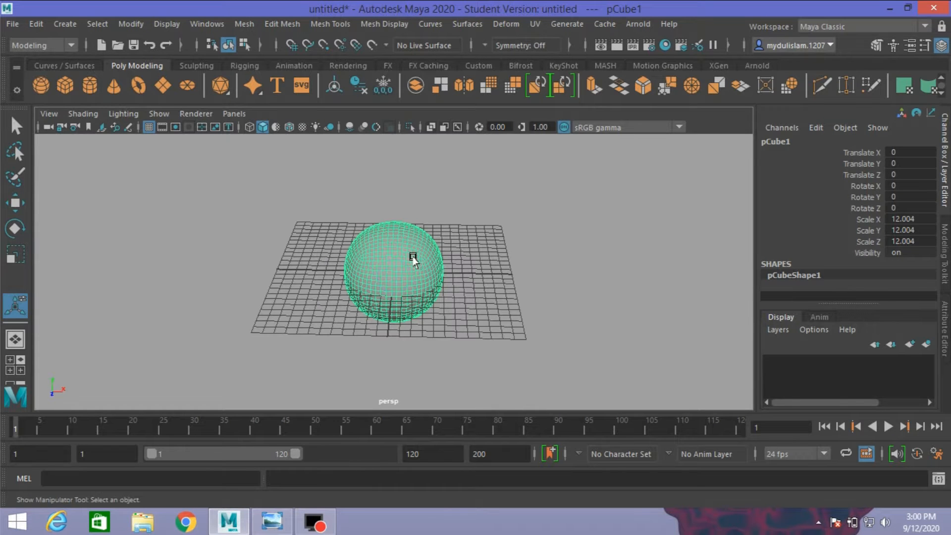
left_click(494, 23)
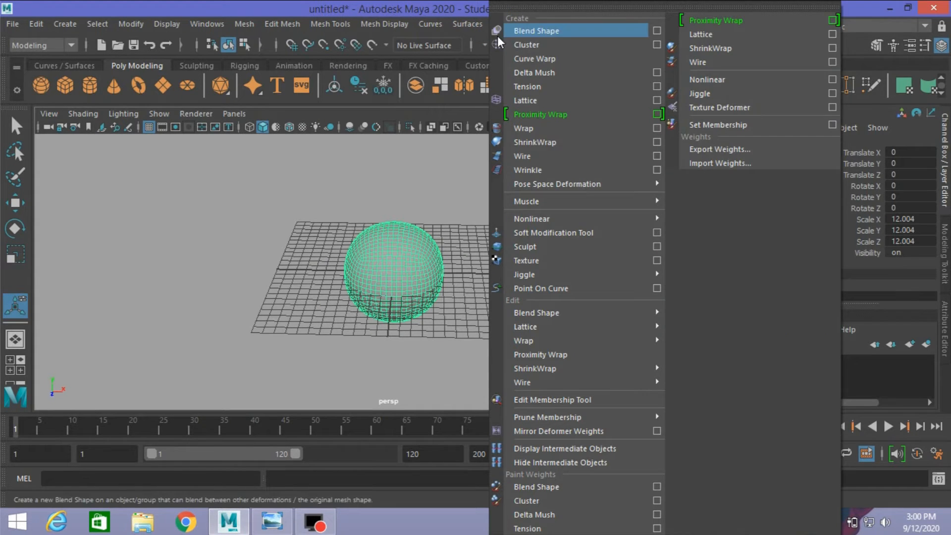
left_click(532, 260)
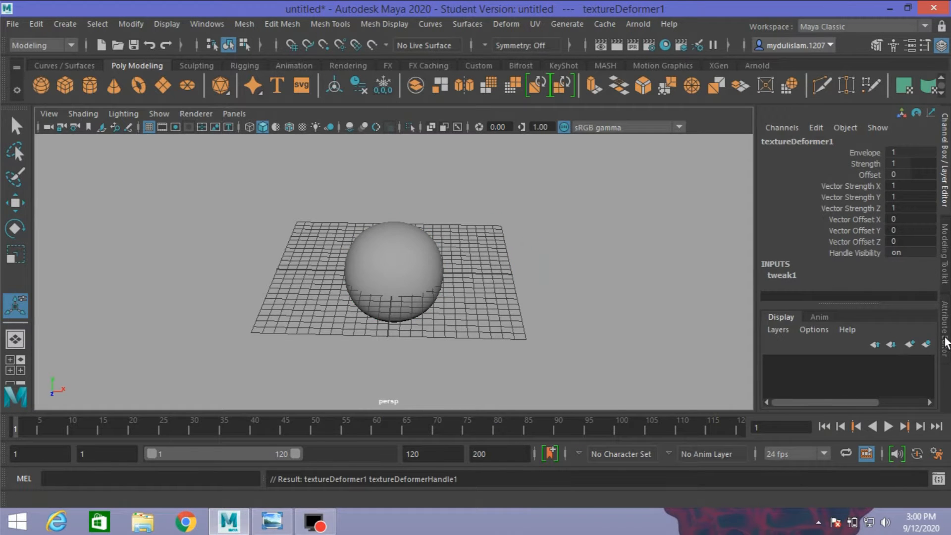
left_click(944, 337)
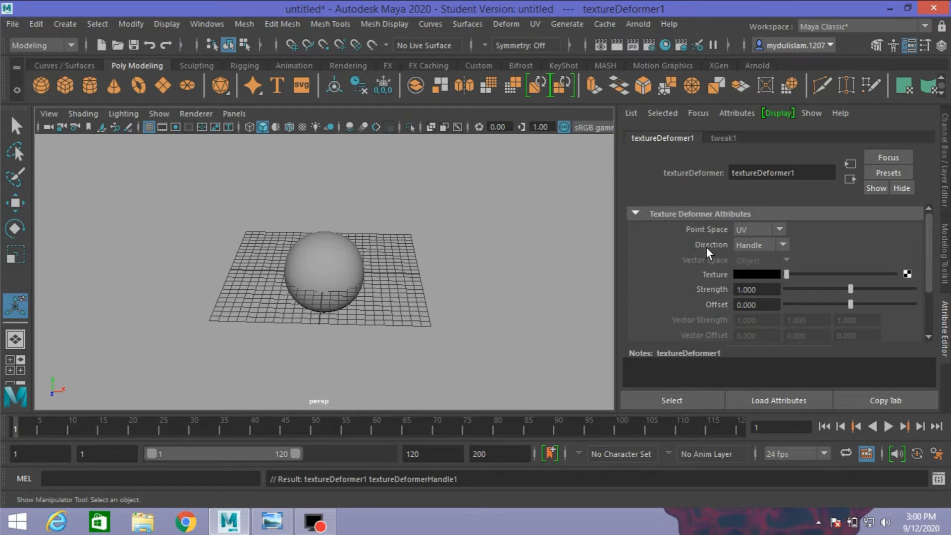
left_click(752, 245)
left_click(745, 258)
- Assign a Noise texture to the deformer's Texture attribute and set the noise frequency to about 49.35
left_click(906, 273)
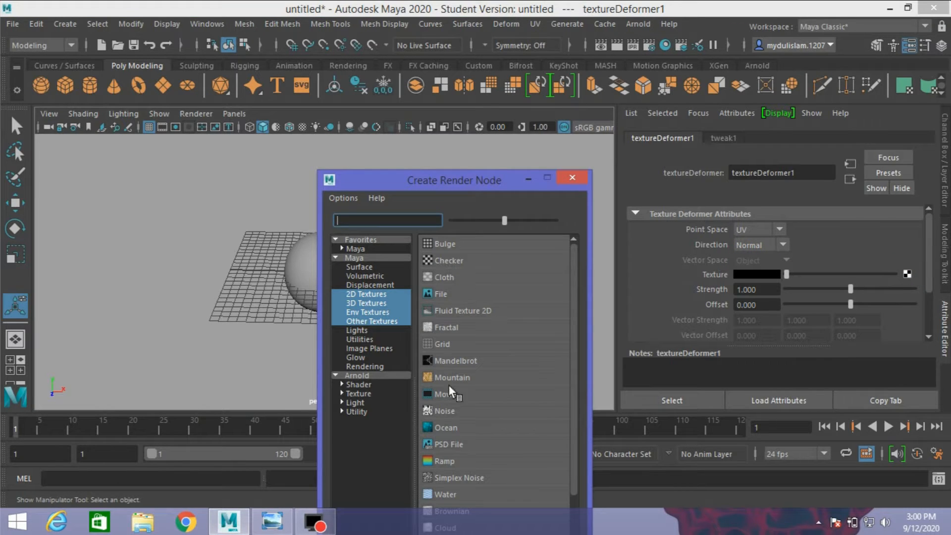
left_click(450, 410)
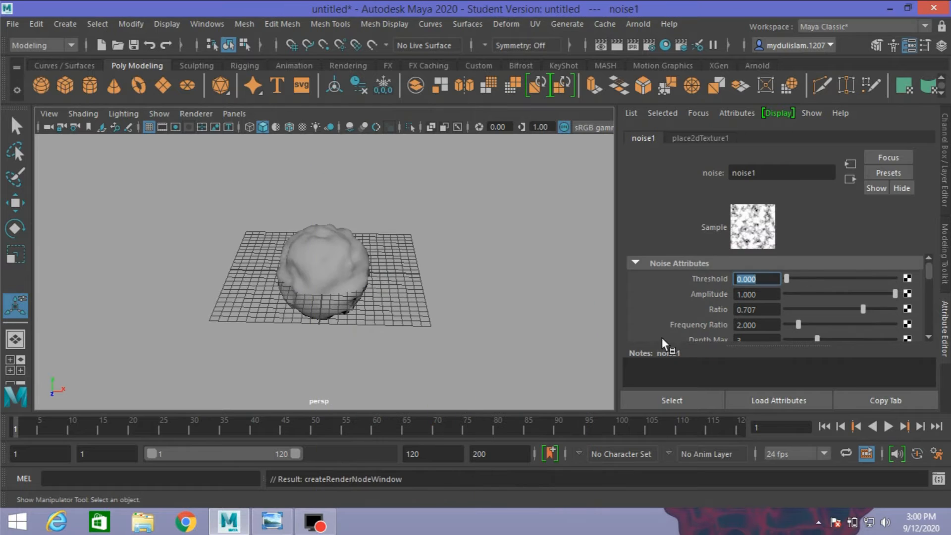
scroll(670, 319, "down", 3)
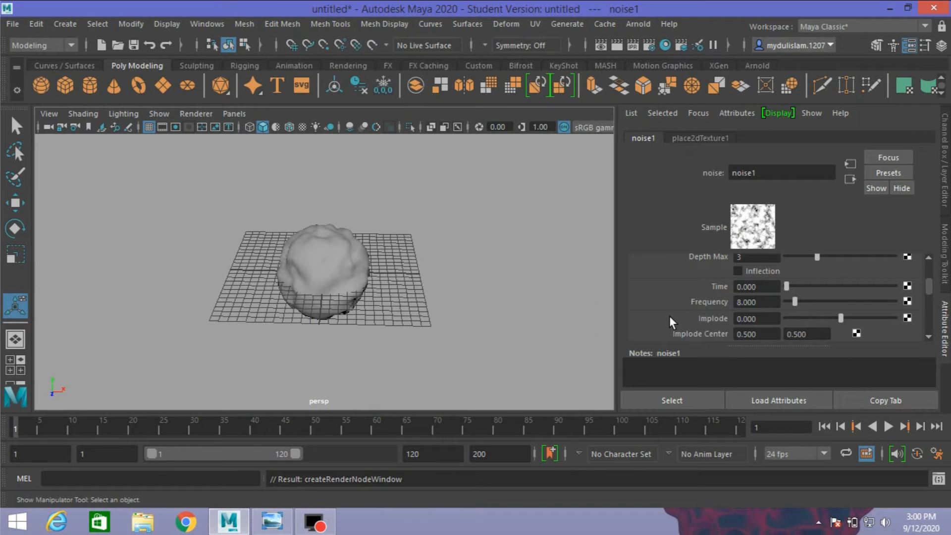
scroll(670, 321, "up", 1)
scroll(670, 322, "down", 1)
left_click_drag(792, 302, 838, 307)
- Select the noise-deformed sphere mesh
scroll(394, 310, "up", 3)
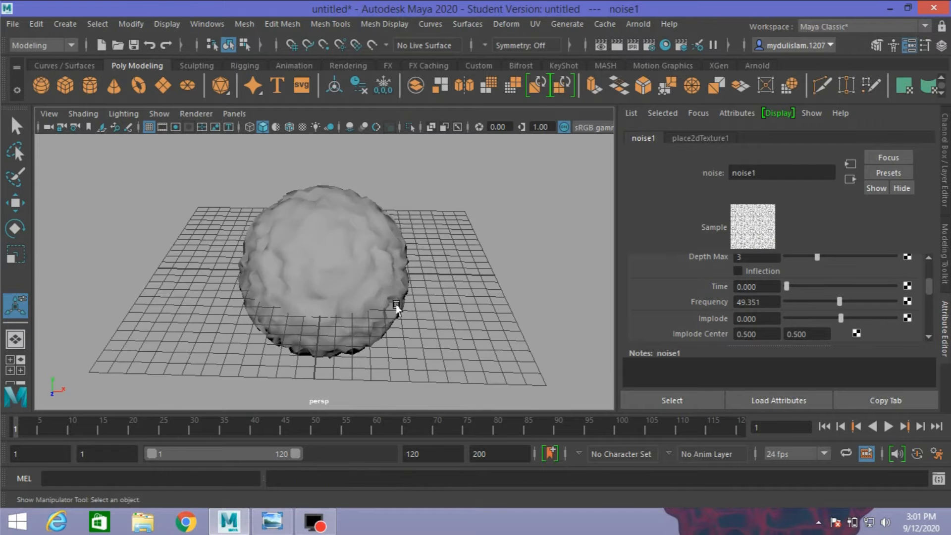
scroll(391, 299, "up", 3)
left_click(387, 291)
scroll(385, 293, "down", 3)
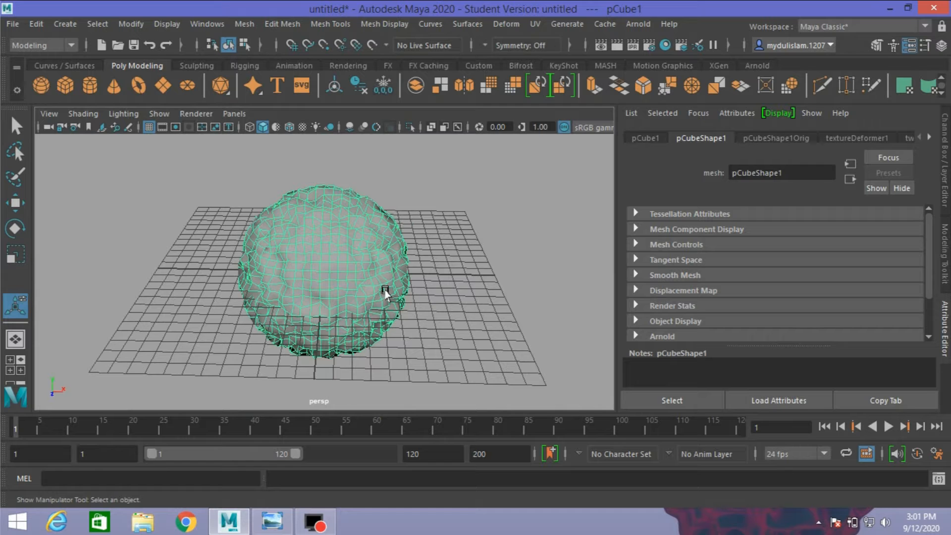
mouse_move(365, 295)
left_mouse_down("alt")
mouse_move(382, 284)
mouse_move(367, 297)
left_mouse_up("alt")
scroll(368, 298, "down", 3)
middle_click_drag(375, 295, 382, 296, "alt")
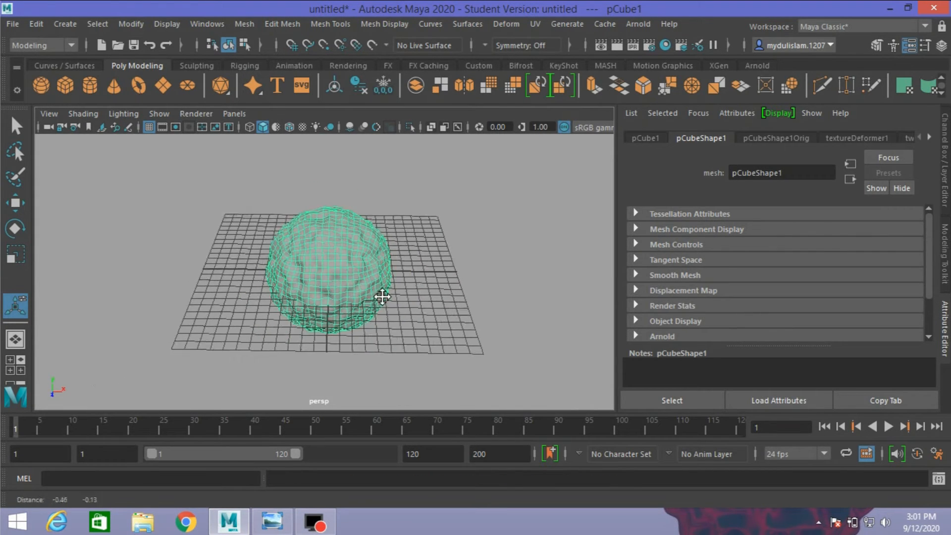
scroll(385, 297, "up", 3)
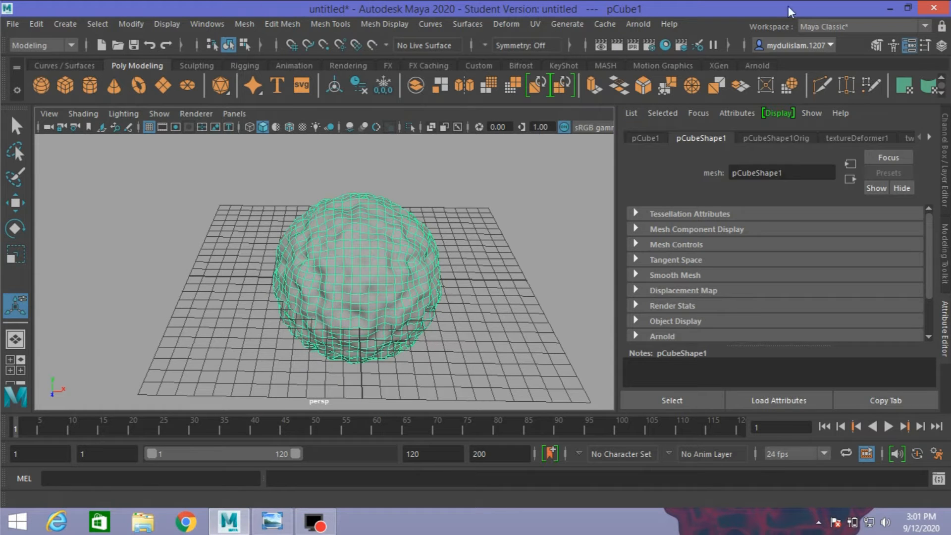
- Open the Hypershade, minimize it, and toggle textured display in the perspective viewport
left_click(662, 42)
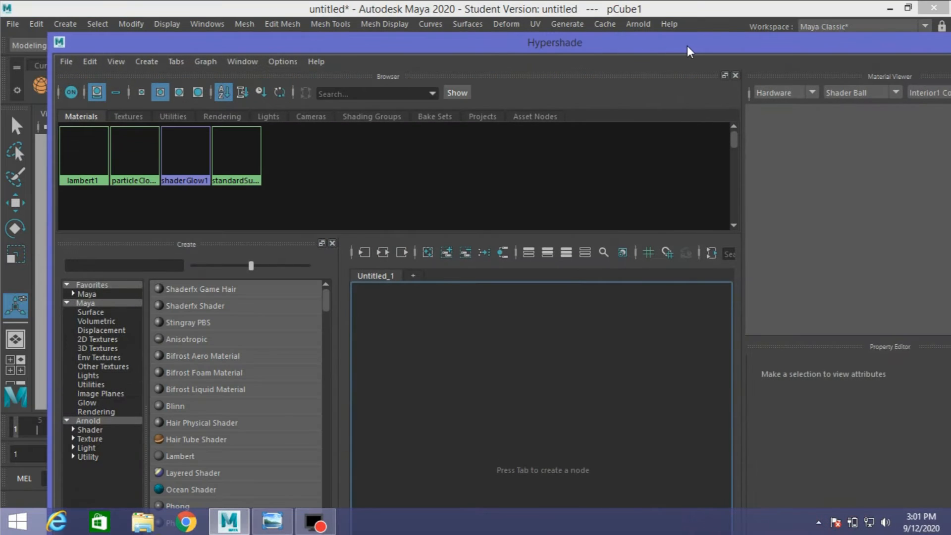
left_click_drag(810, 47, 708, 48)
left_click(844, 44)
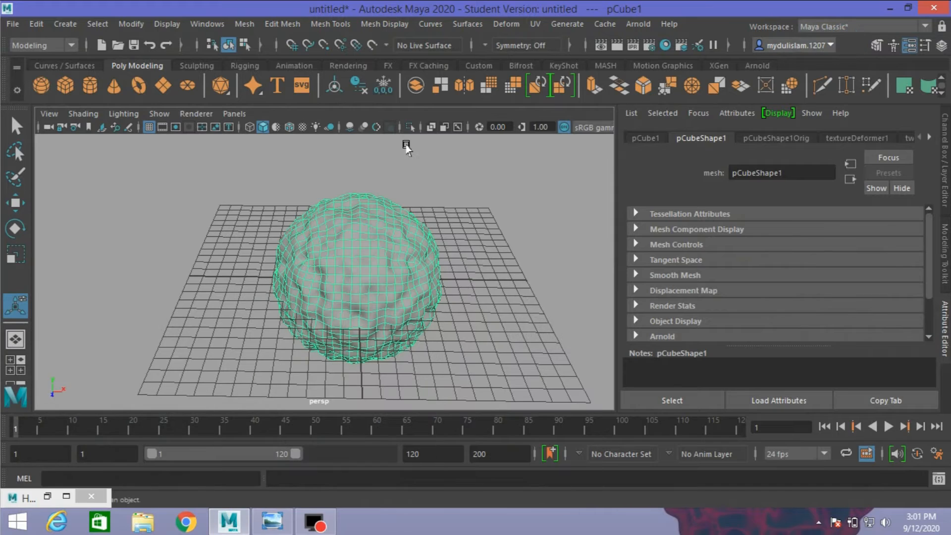
left_click(302, 127)
- Restore the Hypershade window and create an Arnold aiStandardSurface material
left_click(45, 495)
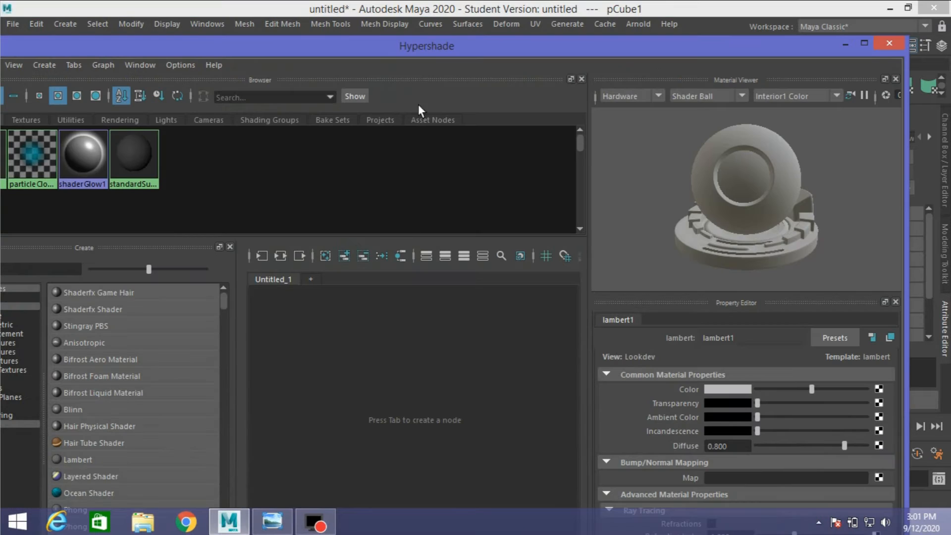
left_click_drag(414, 56, 464, 17)
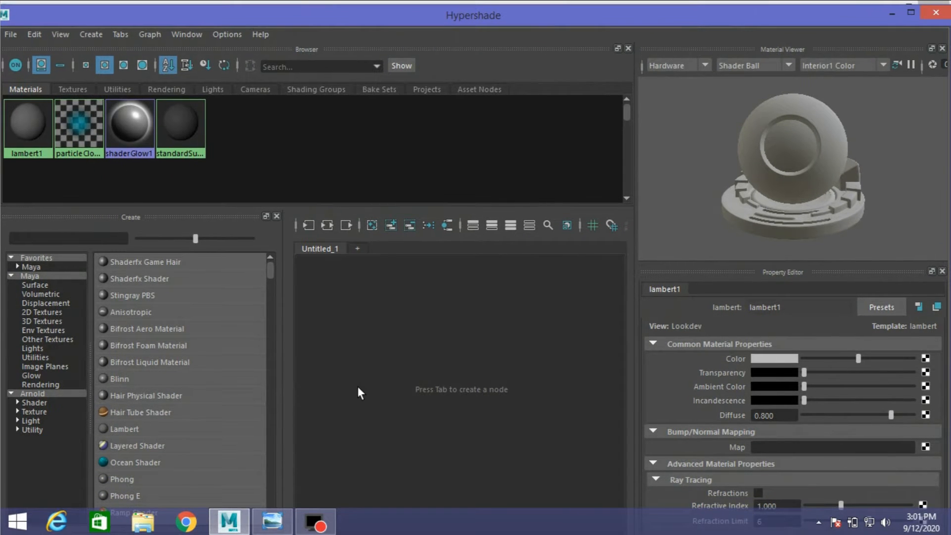
scroll(153, 441, "down", 3)
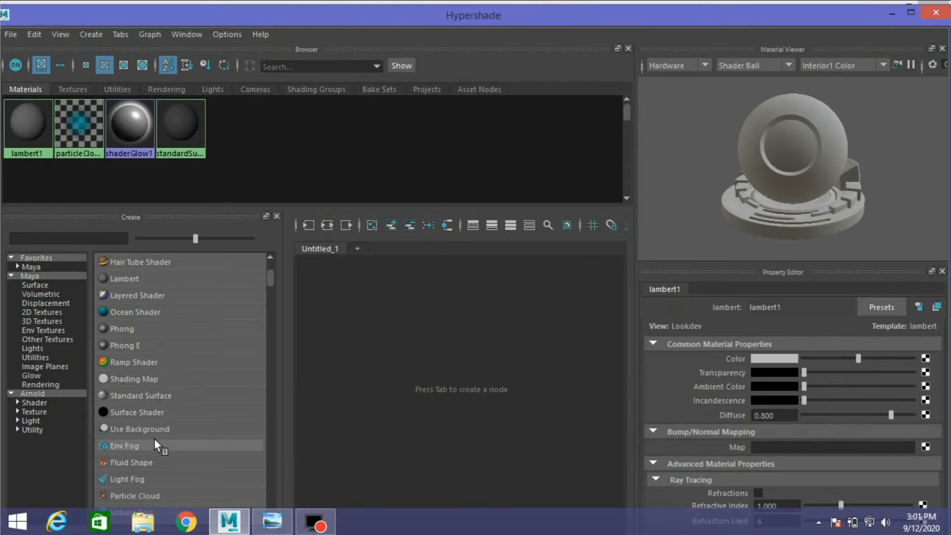
scroll(154, 439, "down", 3)
left_click(31, 394)
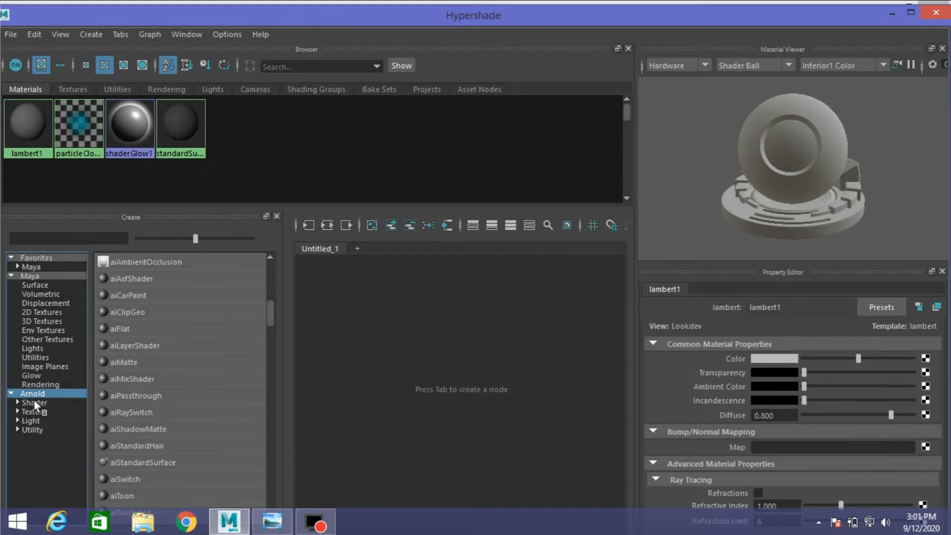
left_click(39, 402)
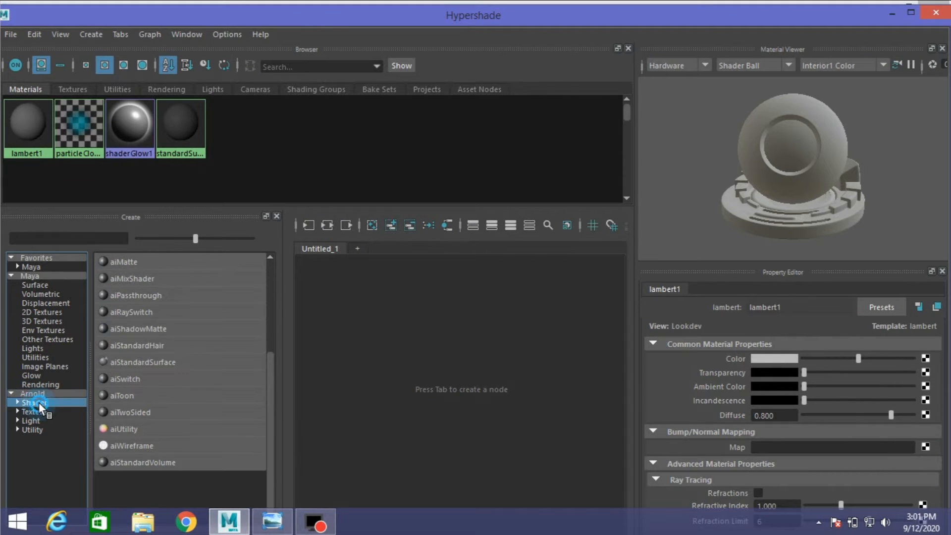
left_click(137, 361)
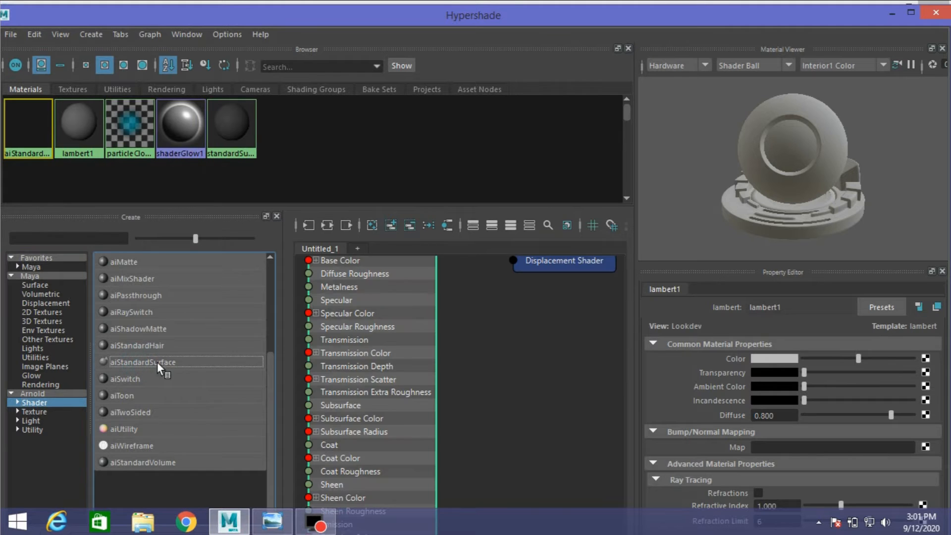
- Rearrange the aiStandardSurface node and its shading group node to free space in the graph for input nodes
scroll(396, 313, "down", 1)
left_click_drag(387, 266, 518, 337)
left_click_drag(481, 265, 556, 280)
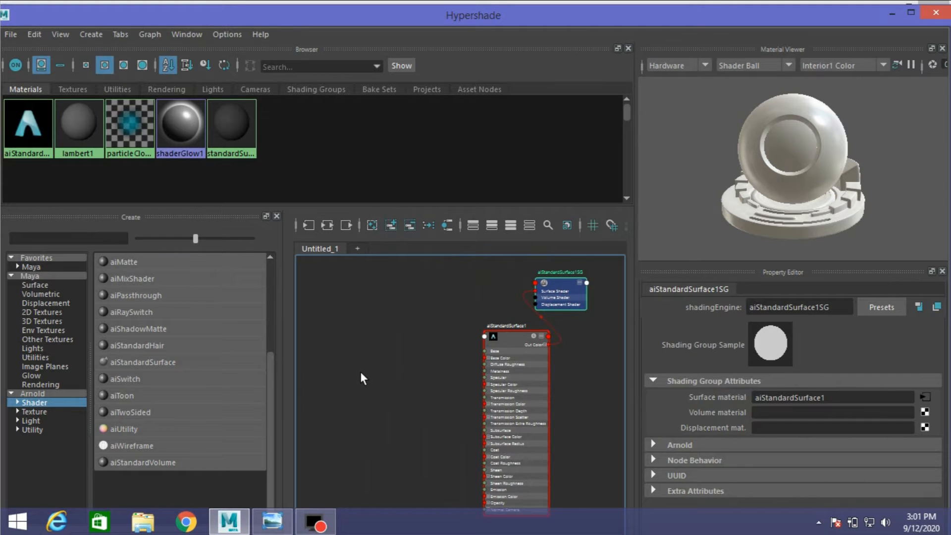
- Create a ramp texture node in the empty graph space beside the aiStandardSurface node
key("Tab")
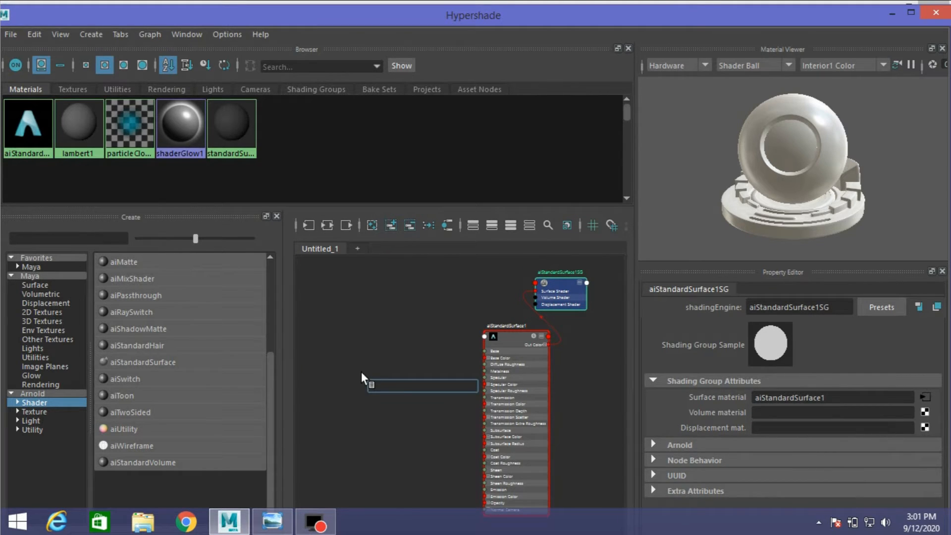
type("ram")
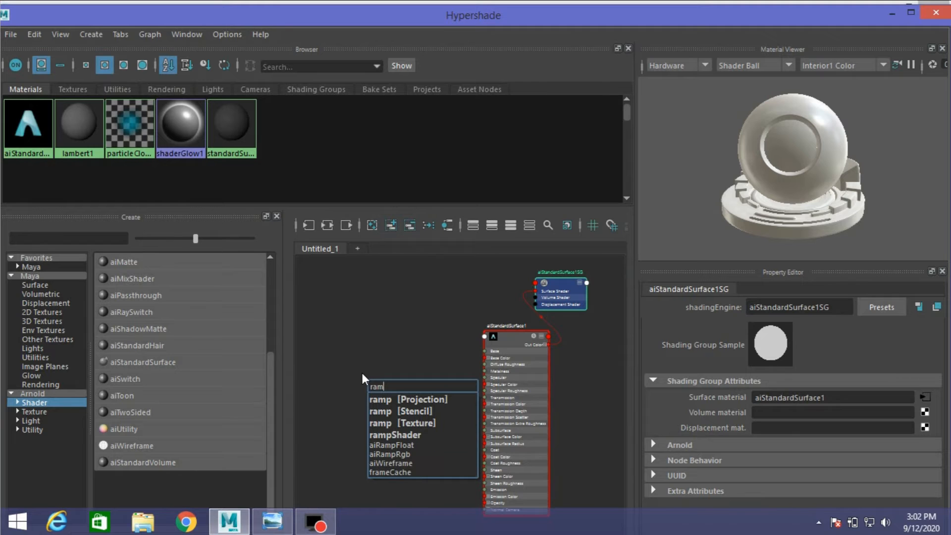
type("p")
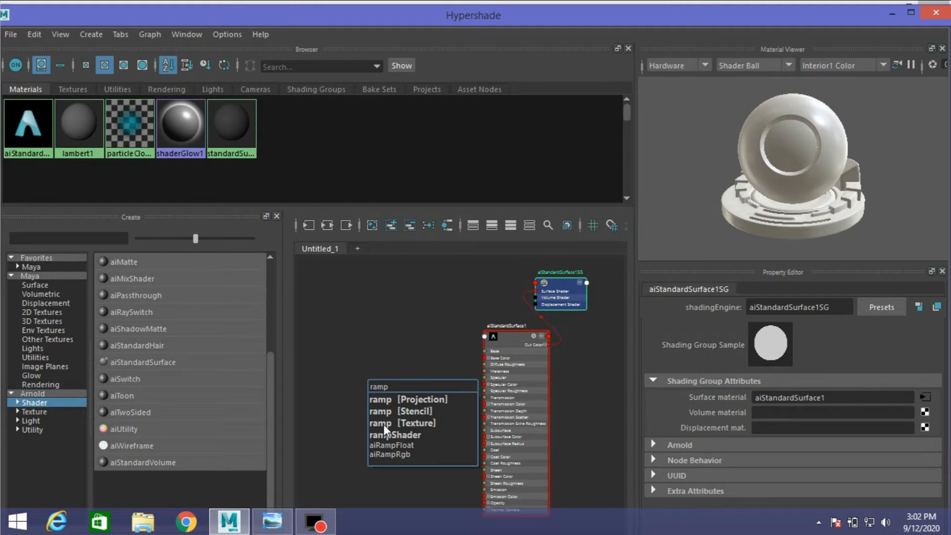
left_click(384, 424)
left_click(449, 388)
left_click_drag(417, 366, 405, 346)
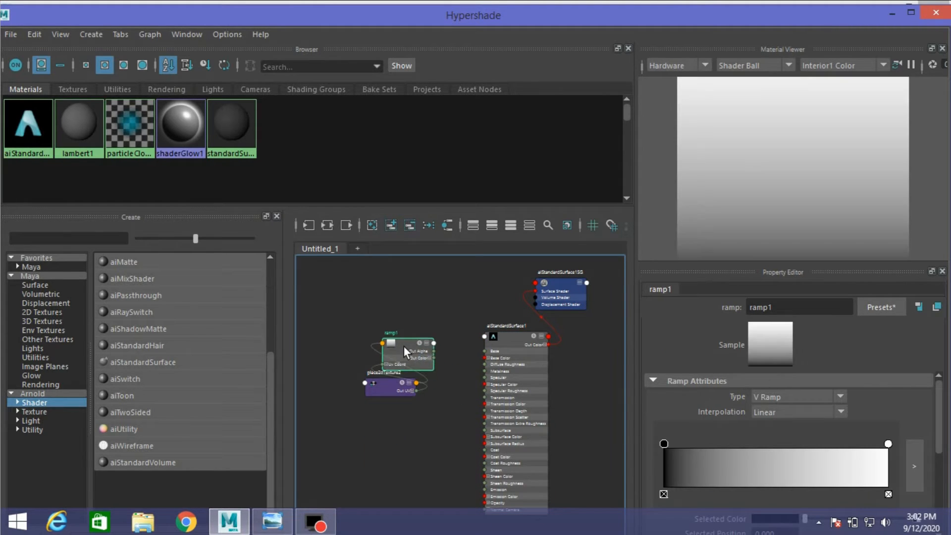
- Delete the ramp's place2dTexture node and move the ramp node next to the aiStandardSurface node
left_click_drag(379, 385, 332, 376)
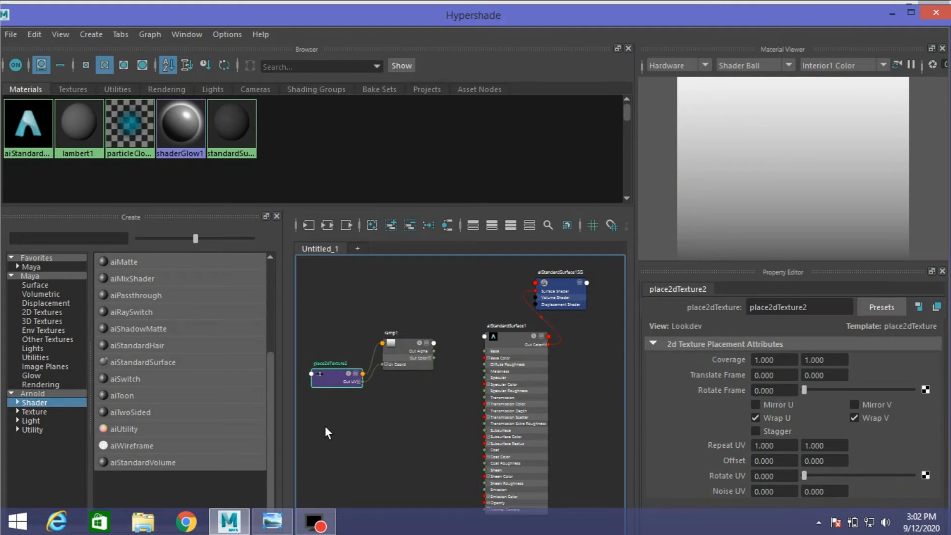
key("Delete")
left_click_drag(428, 340, 430, 338)
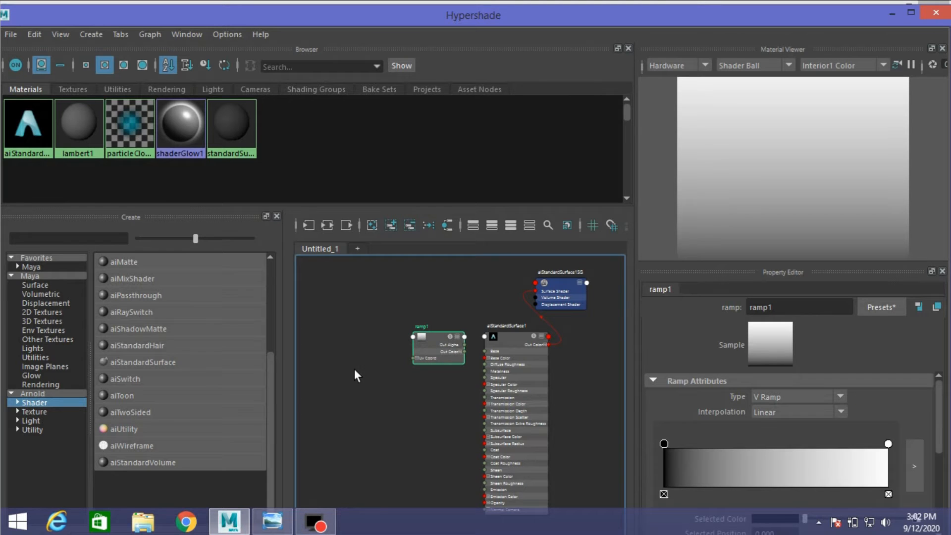
- Create a samplerInfo node and place it beside the ramp node, on its input side
key("Tab")
type("sip")
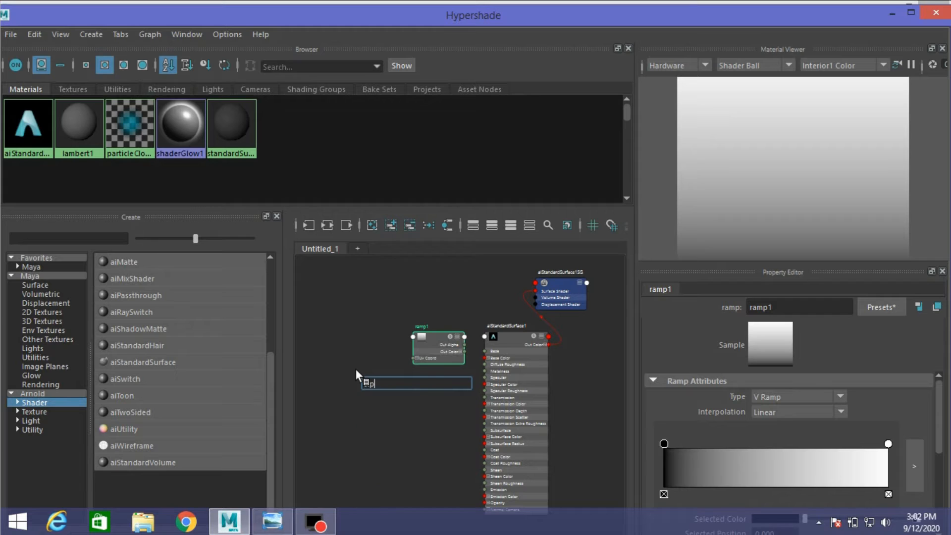
key("BackSpace")
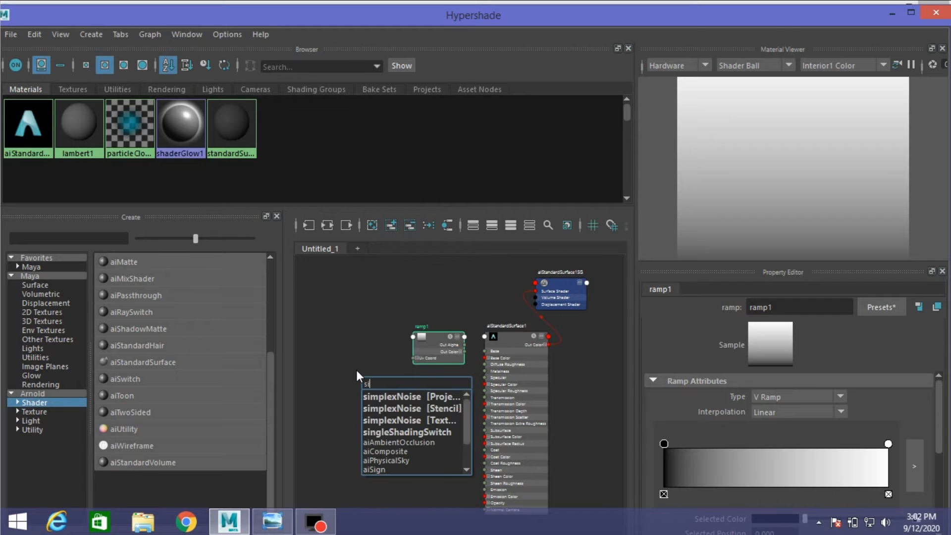
type("m")
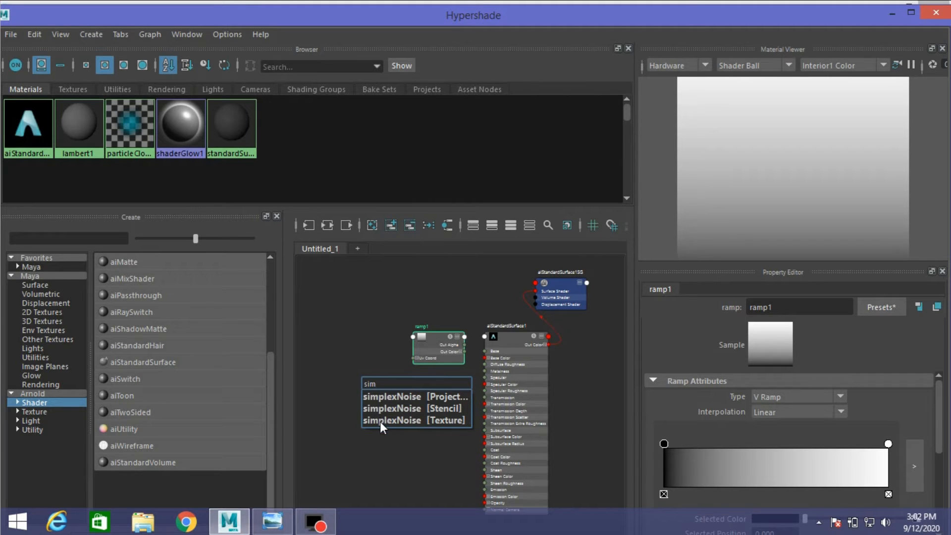
type("p")
key("BackSpace")
key("BackSpace")
key("BackSpace")
type("am")
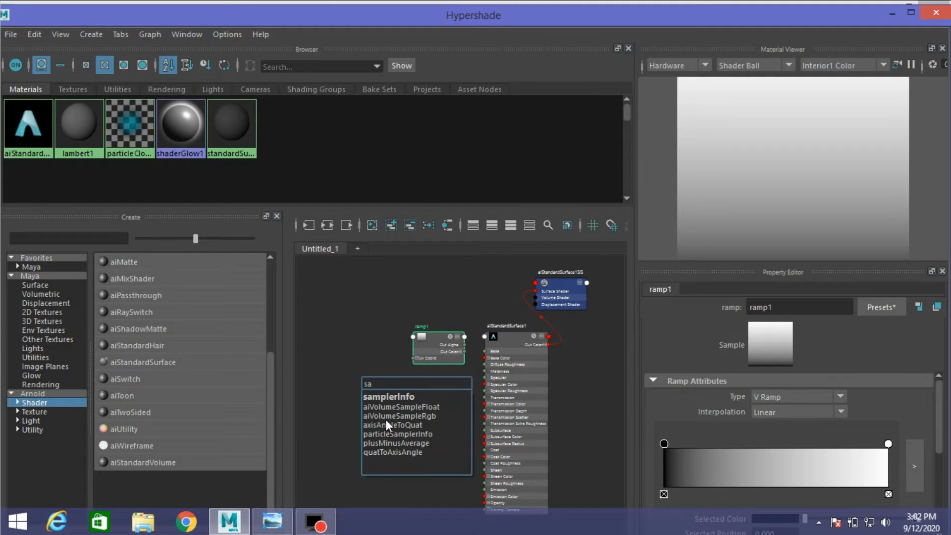
left_click(398, 398)
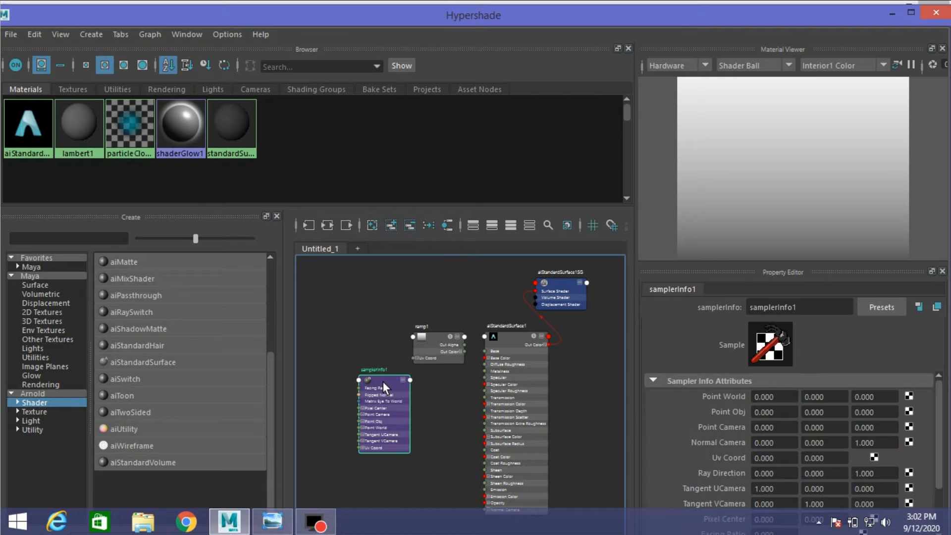
left_click_drag(382, 382, 373, 346)
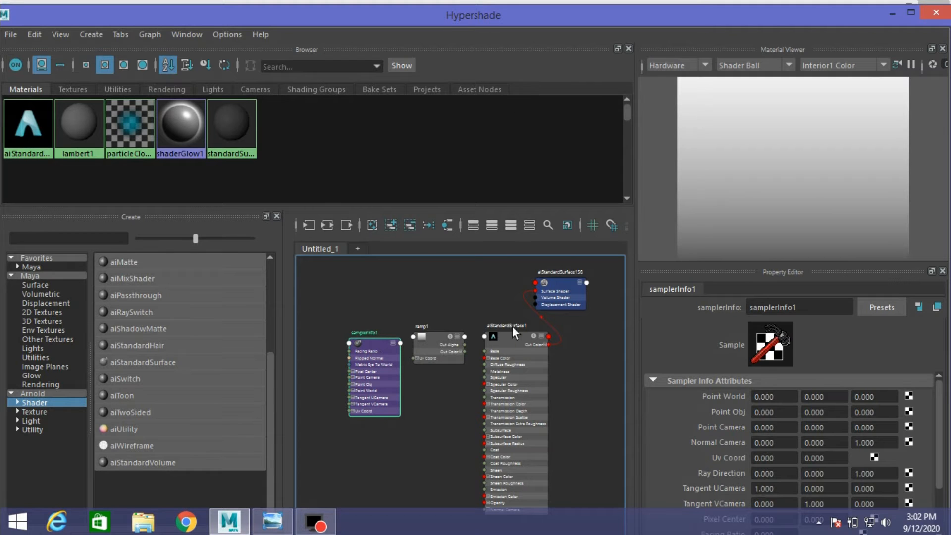
- Minimize the Hypershade and open the Connection Editor with samplerInfo1 as the output node
left_click(892, 13)
left_click(208, 23)
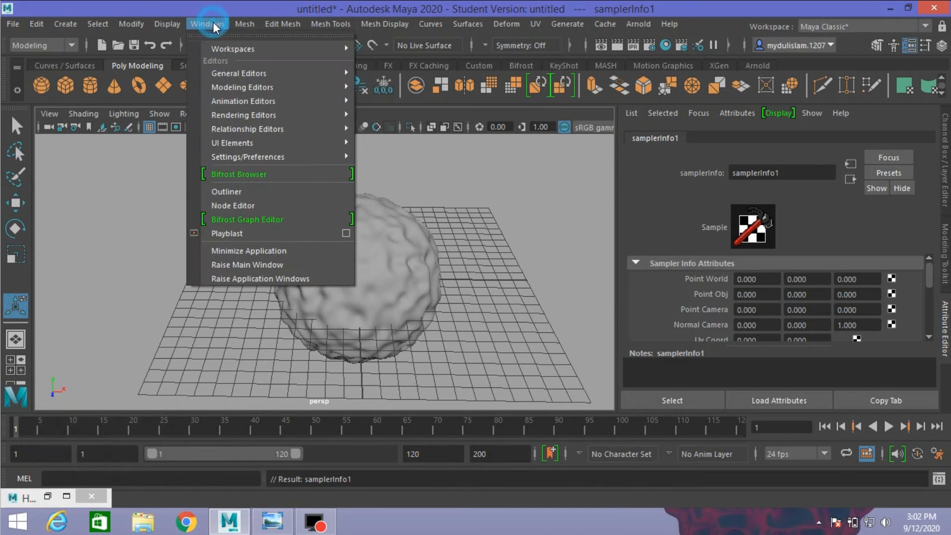
mouse_move(315, 73)
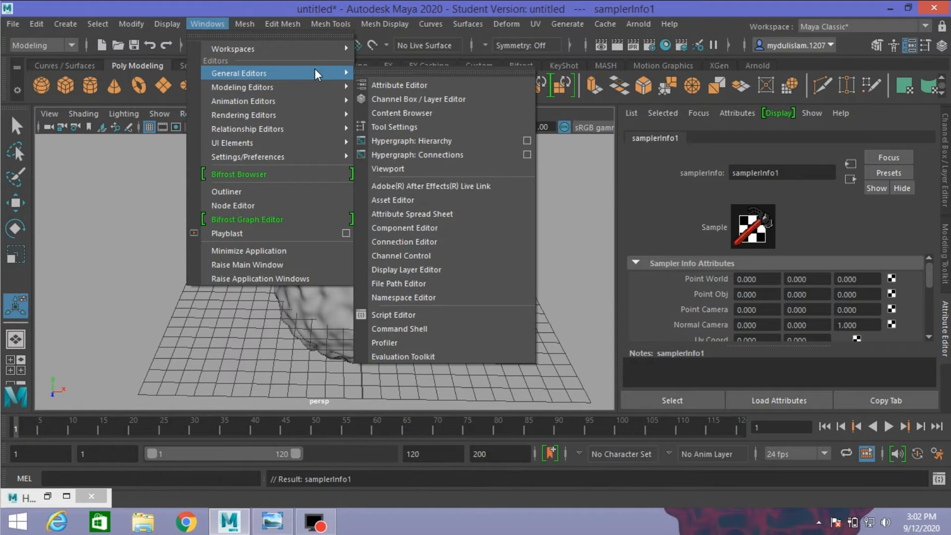
left_click(445, 242)
left_click_drag(448, 126, 248, 38)
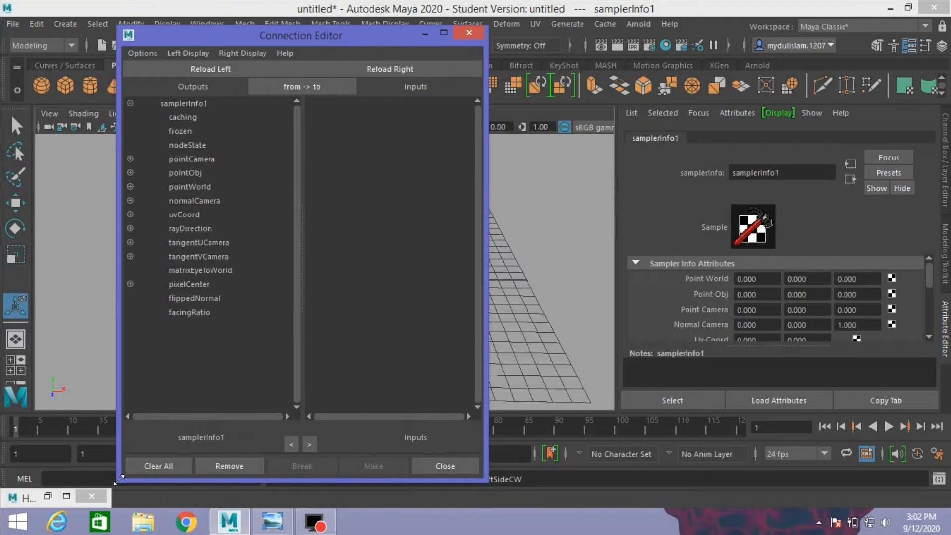
- Select the ramp1 node in the Hypershade and load it as the input node in the Connection Editor
left_click(47, 497)
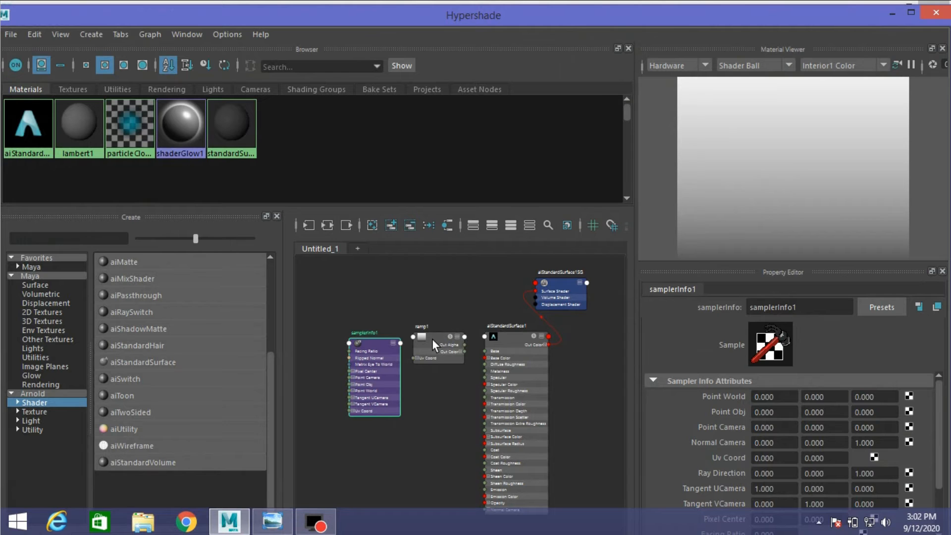
left_click(433, 337)
left_click(892, 13)
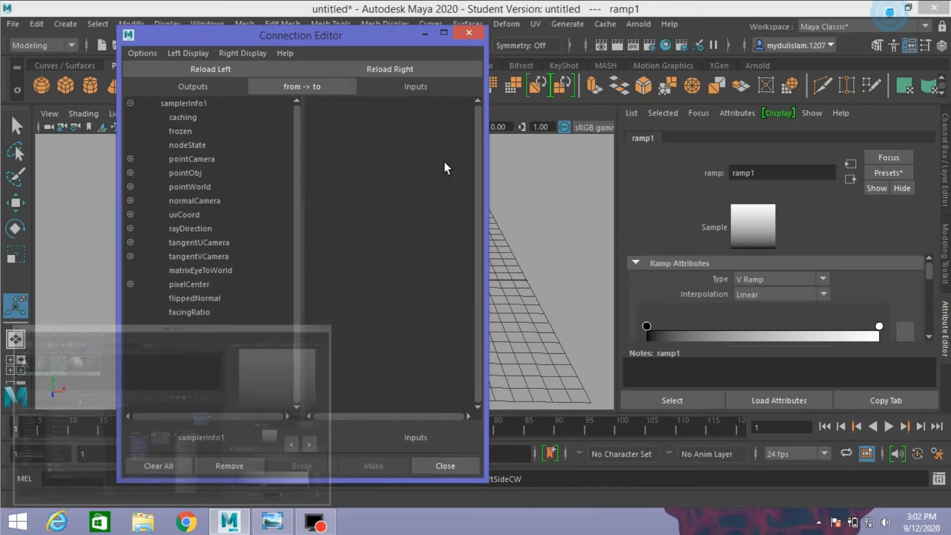
left_click(396, 70)
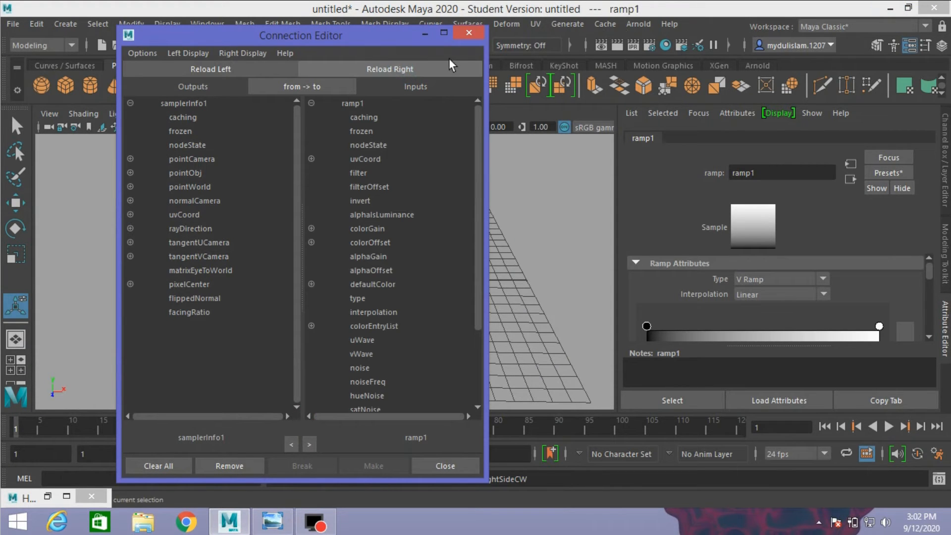
- Connect samplerInfo1's facingRatio to the vCoord of ramp1's uvCoord, and minimize the Connection Editor
left_click(183, 312)
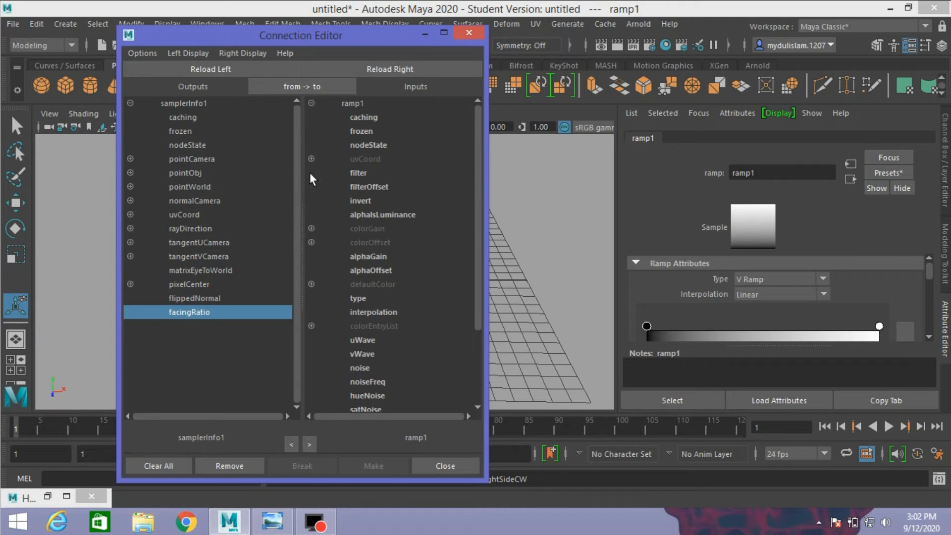
left_click(311, 159)
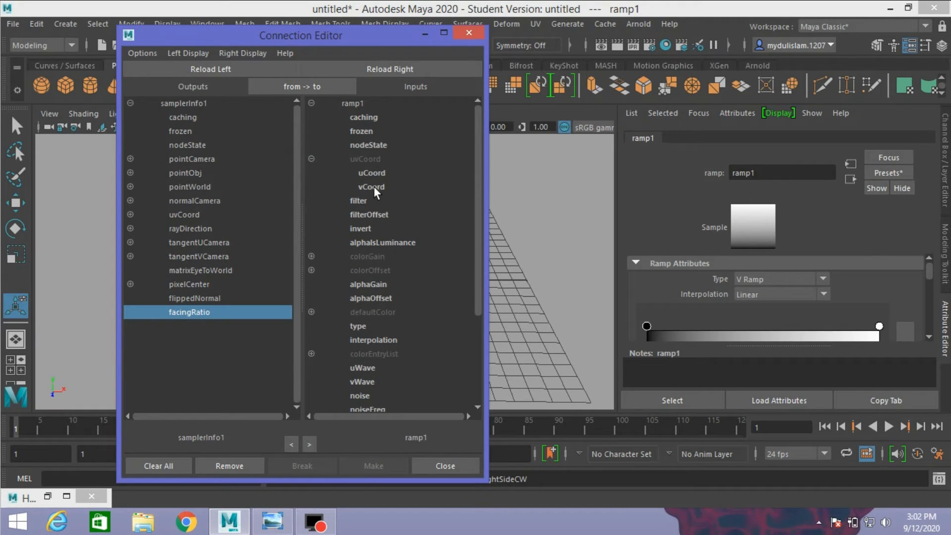
left_click(372, 186)
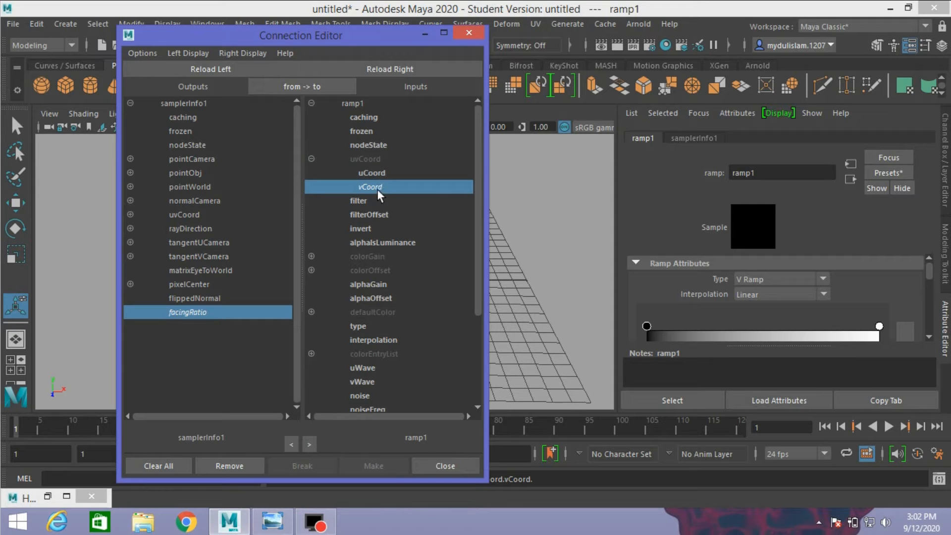
left_click(425, 33)
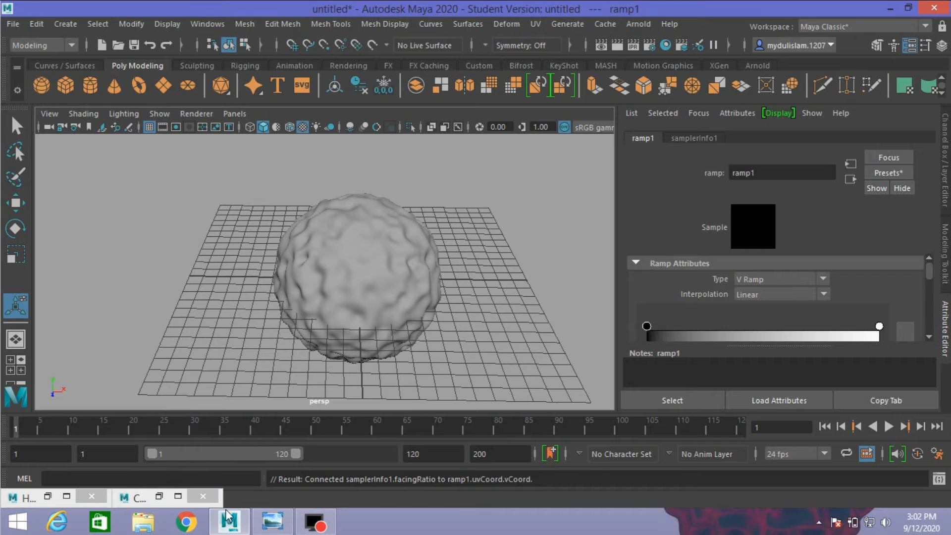
- Restore the Hypershade, rearrange the ramp node, and connect its Out Color to the Base Color of aiStandardSurface1
left_click(51, 496)
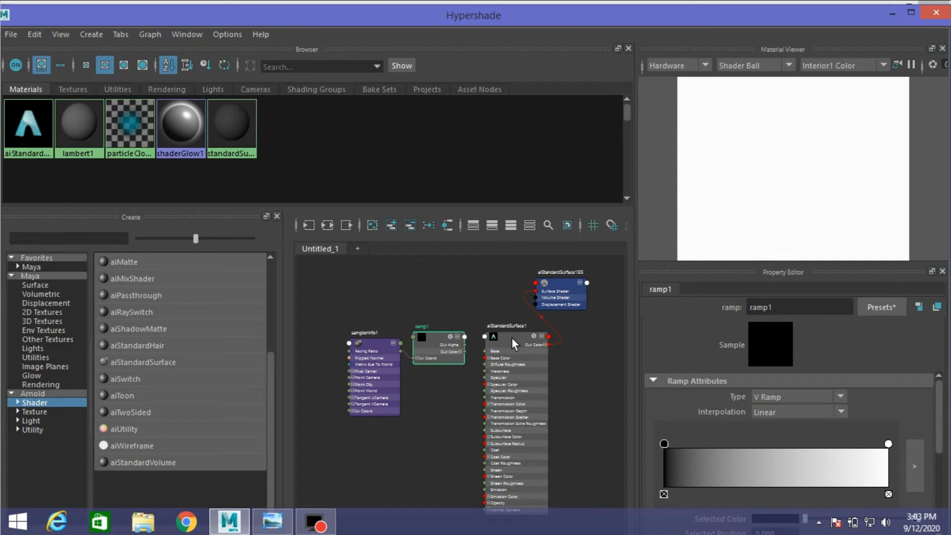
left_click_drag(438, 335, 416, 292)
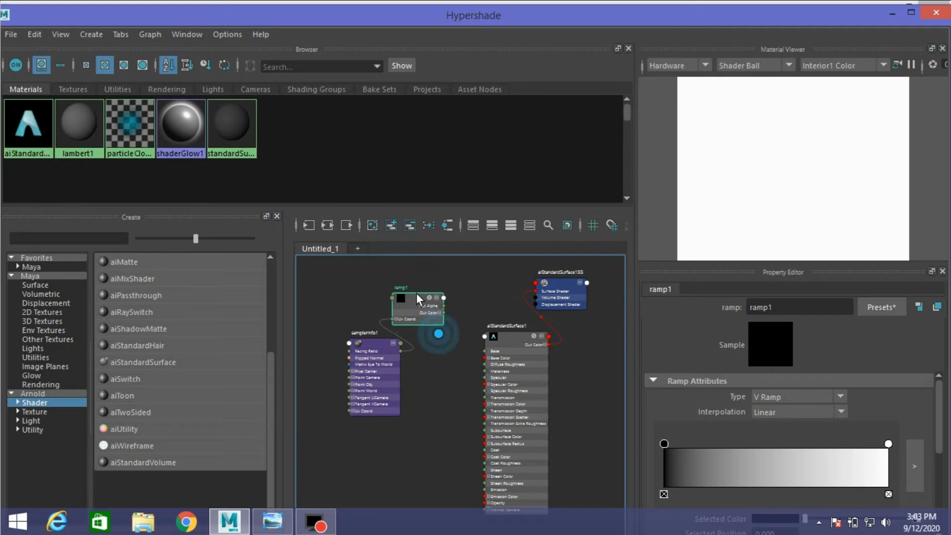
scroll(416, 292, "up", 2)
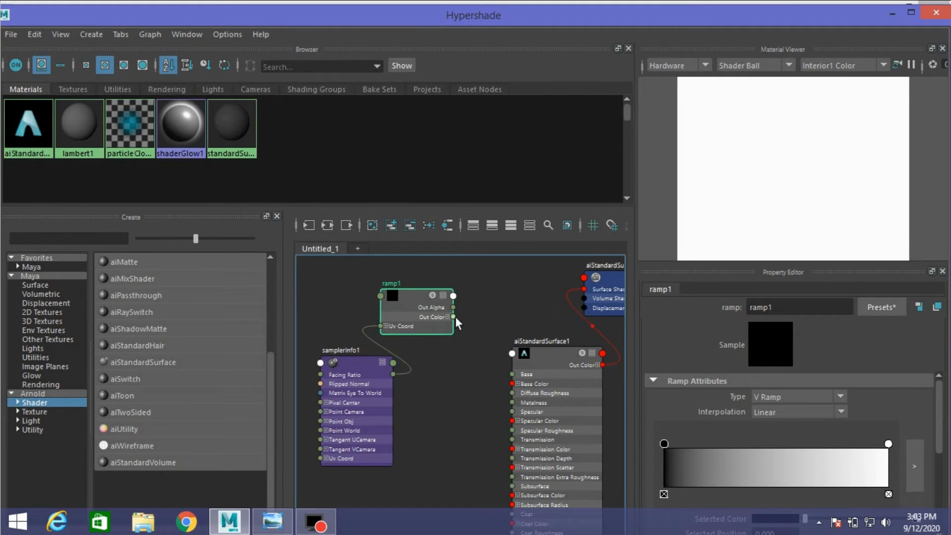
left_click_drag(453, 317, 470, 320)
left_click_drag(474, 363, 511, 384)
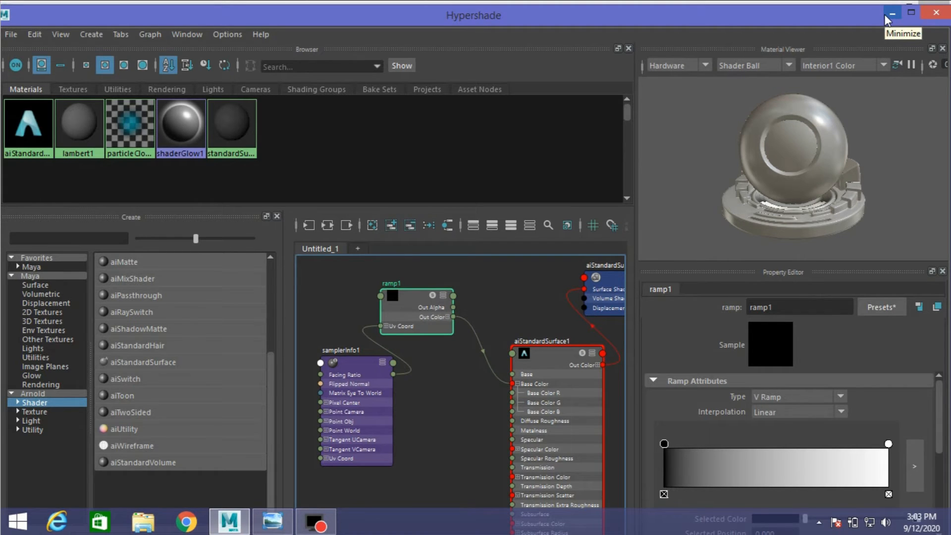
- Select aiStandardSurface1, minimize the Hypershade, and set the material's specular weight to 0
left_click(551, 363)
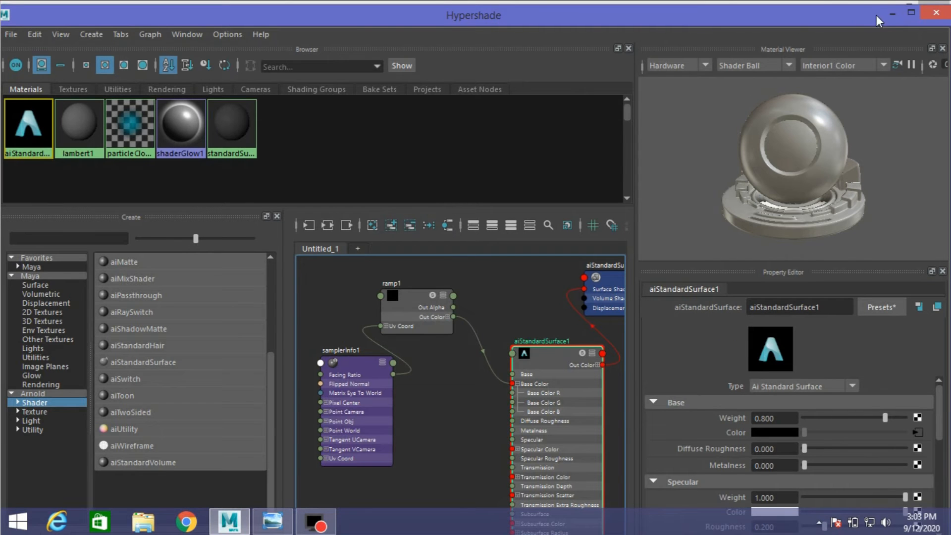
left_click(892, 13)
scroll(706, 303, "down", 1)
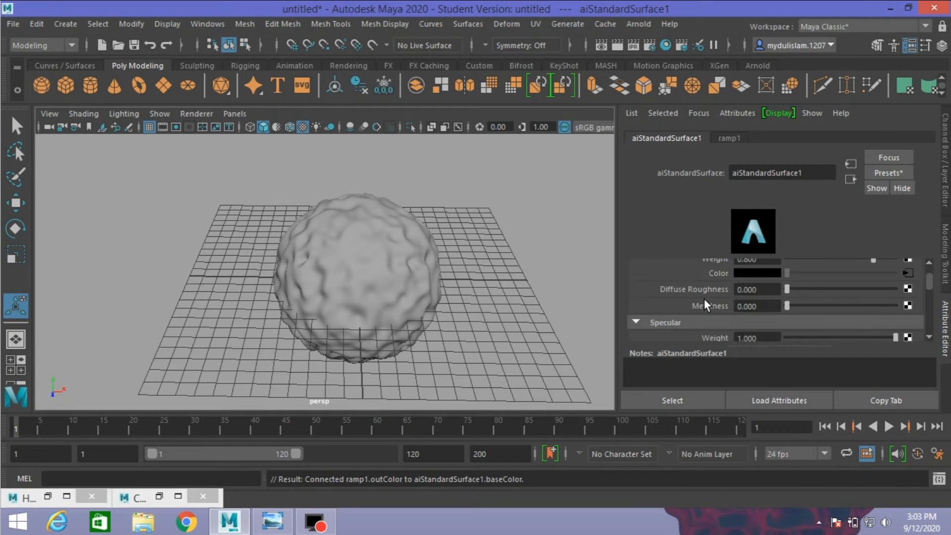
scroll(705, 303, "up", 1)
scroll(705, 303, "down", 2)
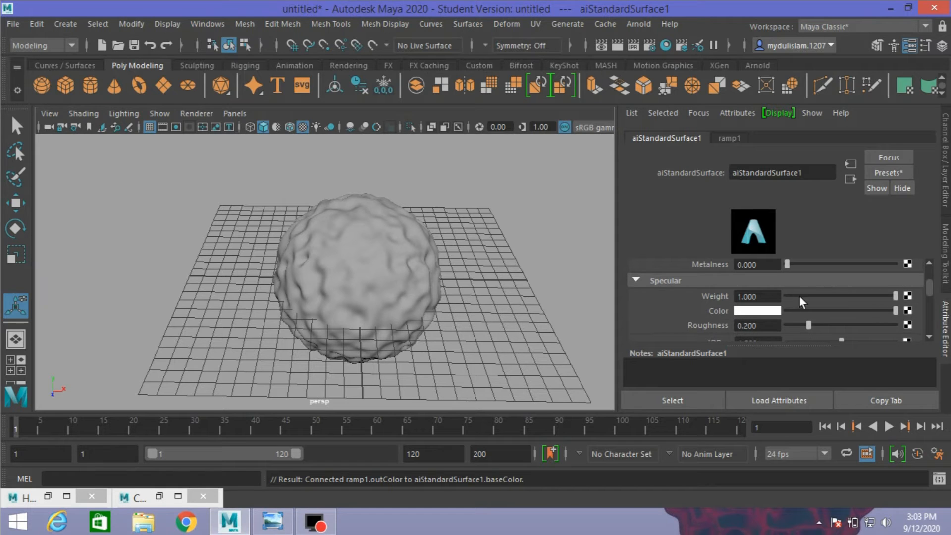
left_click(896, 296)
scroll(698, 315, "up", 2)
scroll(698, 316, "down", 2)
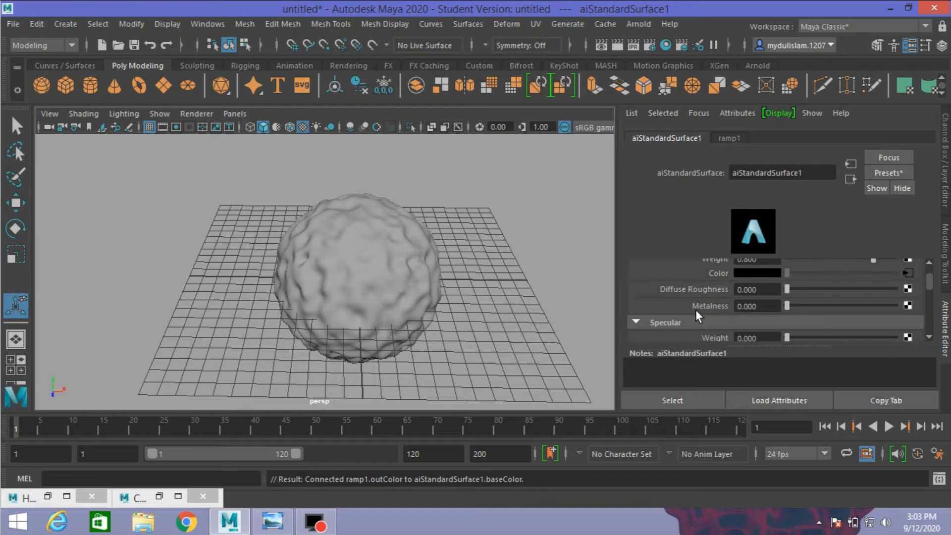
- Add an Arnold skydome light to the scene
left_click(627, 26)
mouse_move(658, 101)
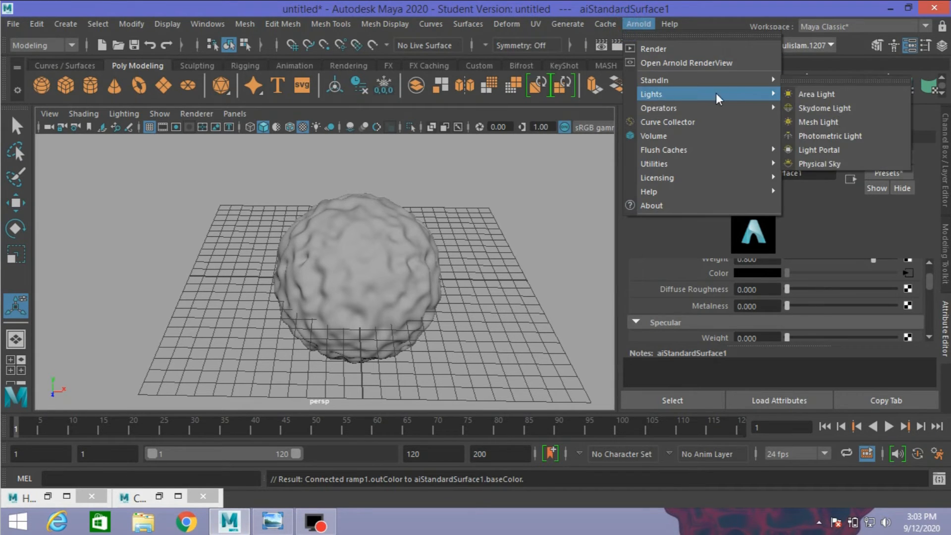
left_click(807, 108)
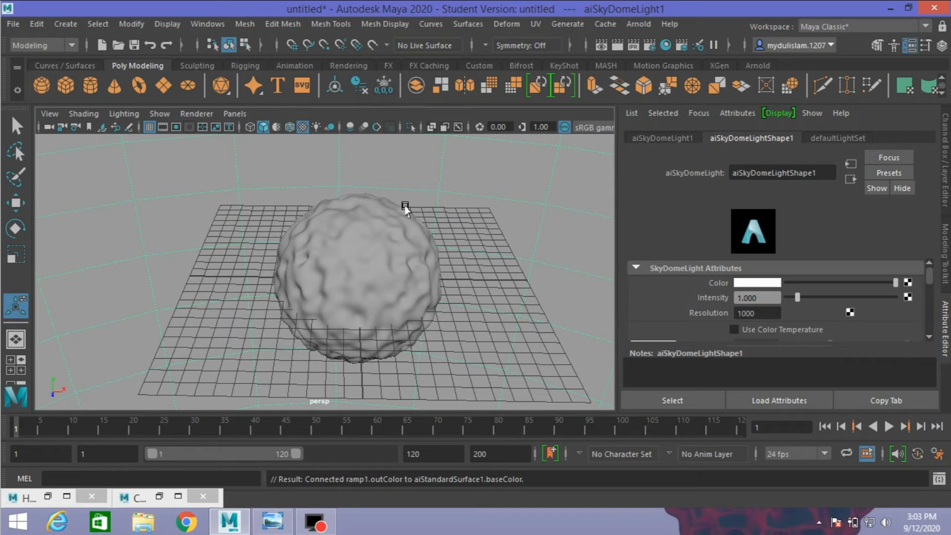
- Render the perspective view with Arnold and move the RenderView window clear of the light's attributes
left_click(632, 25)
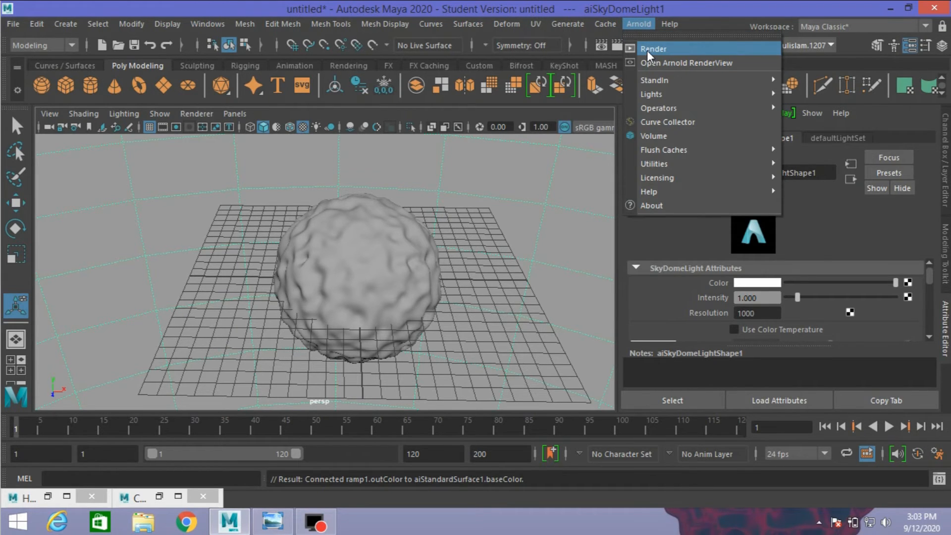
left_click(653, 49)
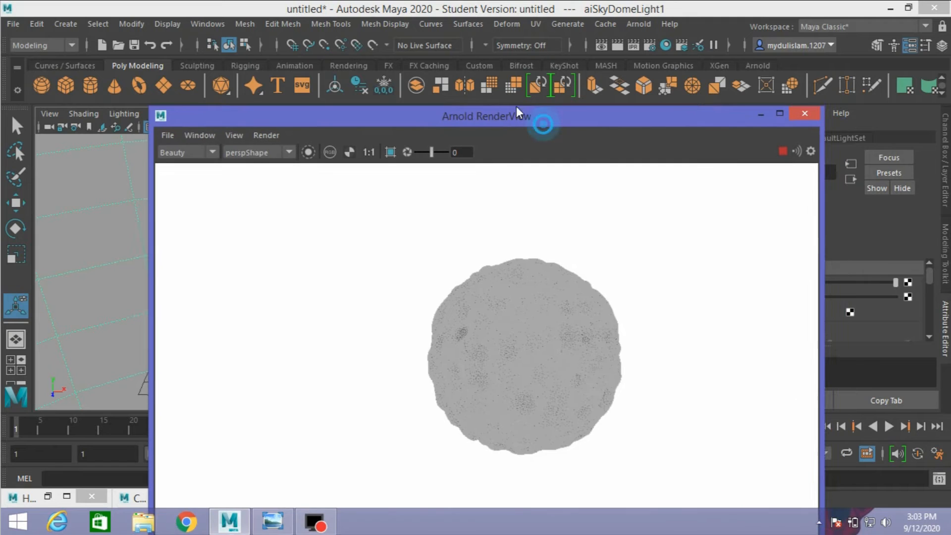
left_click_drag(517, 113, 377, 19)
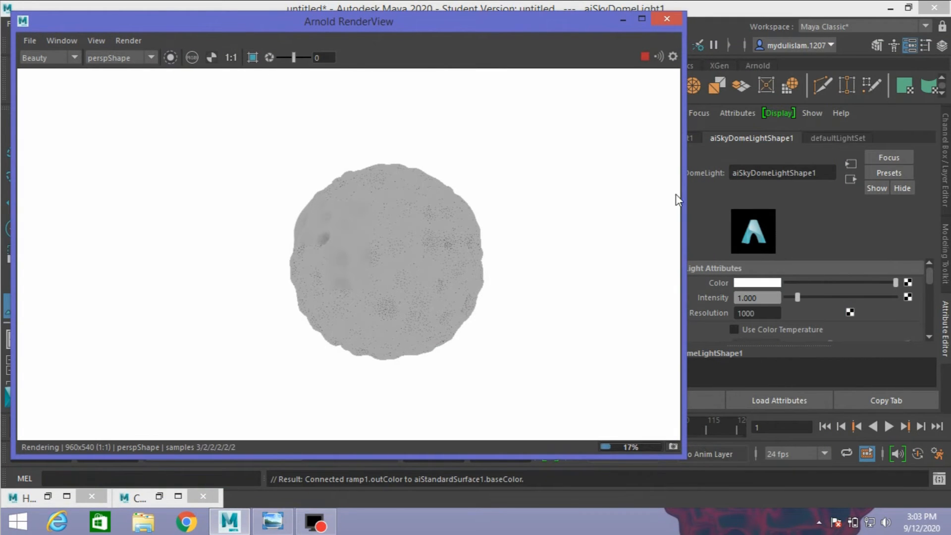
- Narrow the RenderView window and rework ramp1 in the Hypershade to run from white at position 0.019 to black at 0.644
left_click_drag(682, 189, 465, 188)
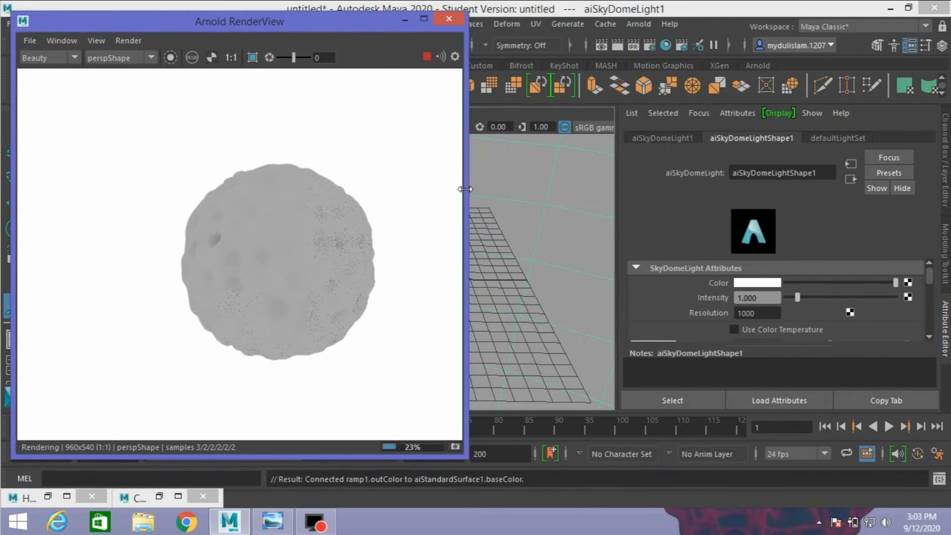
left_click(47, 495)
left_click(414, 297)
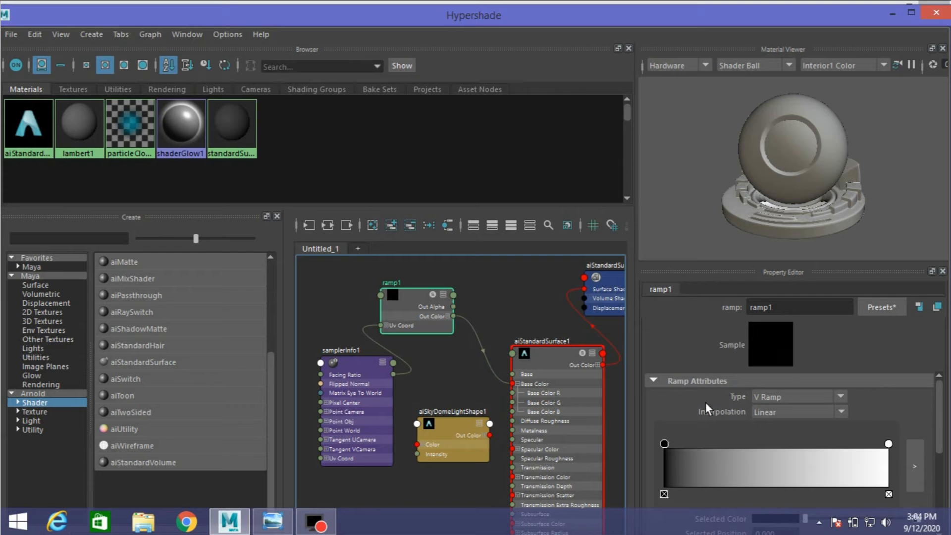
scroll(711, 408, "down", 2)
left_click_drag(663, 404, 668, 426)
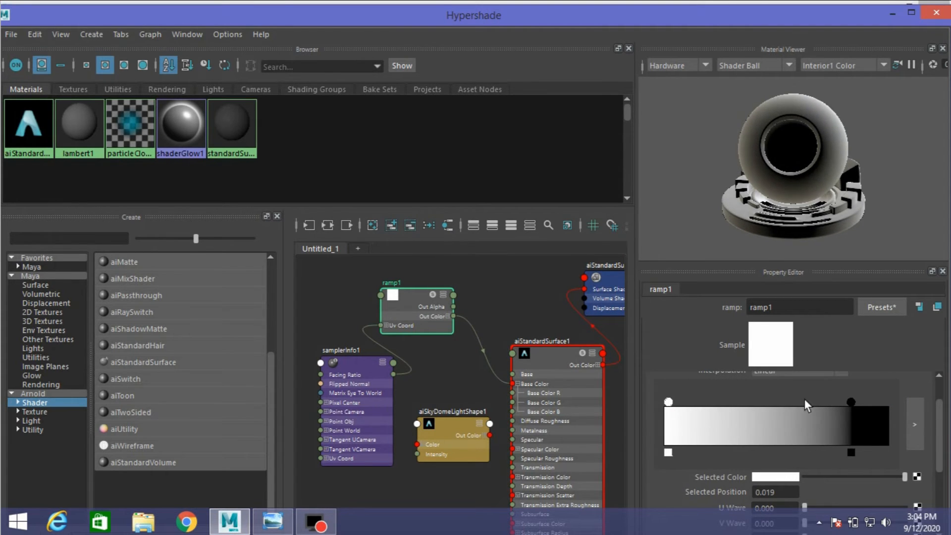
left_click_drag(850, 405, 809, 405)
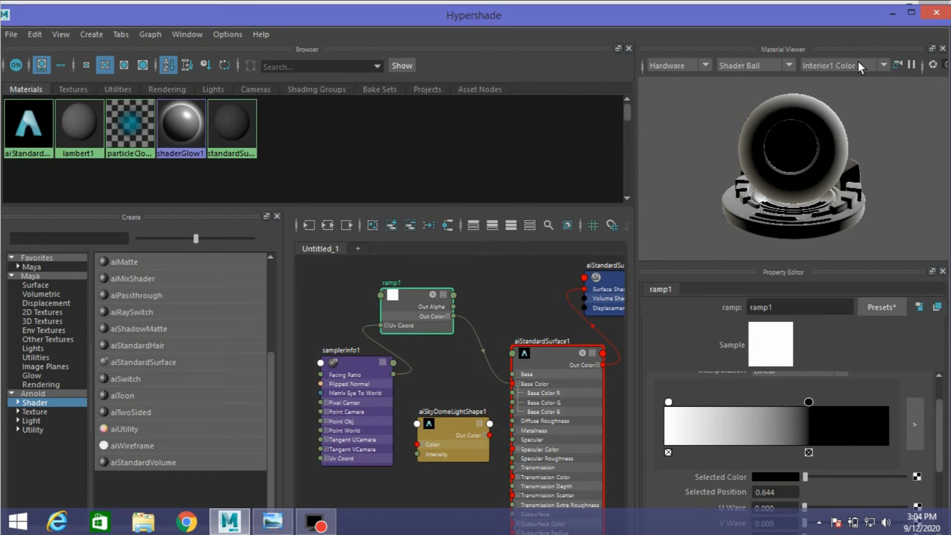
- Minimize the Hypershade, restart the Arnold render to check the sphere's shading, and minimize the RenderView
left_click(887, 16)
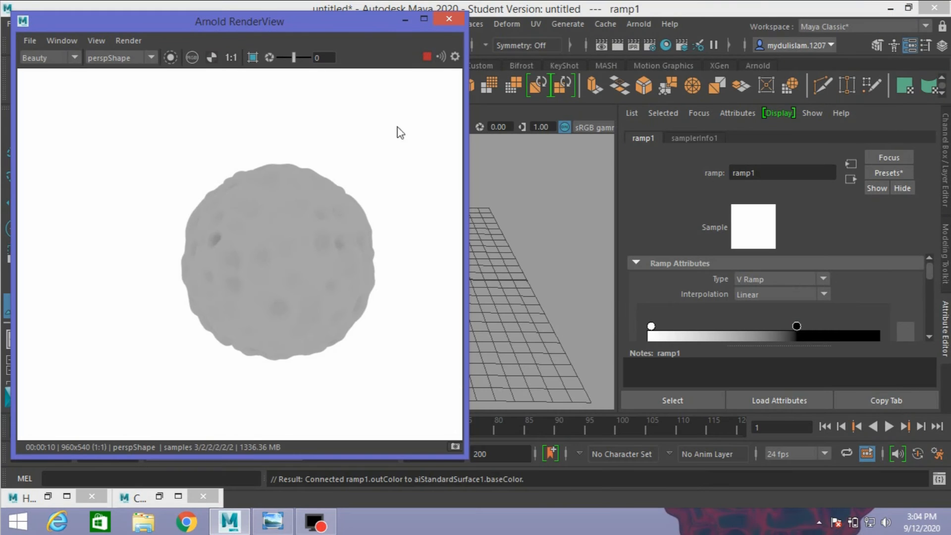
left_click(427, 57)
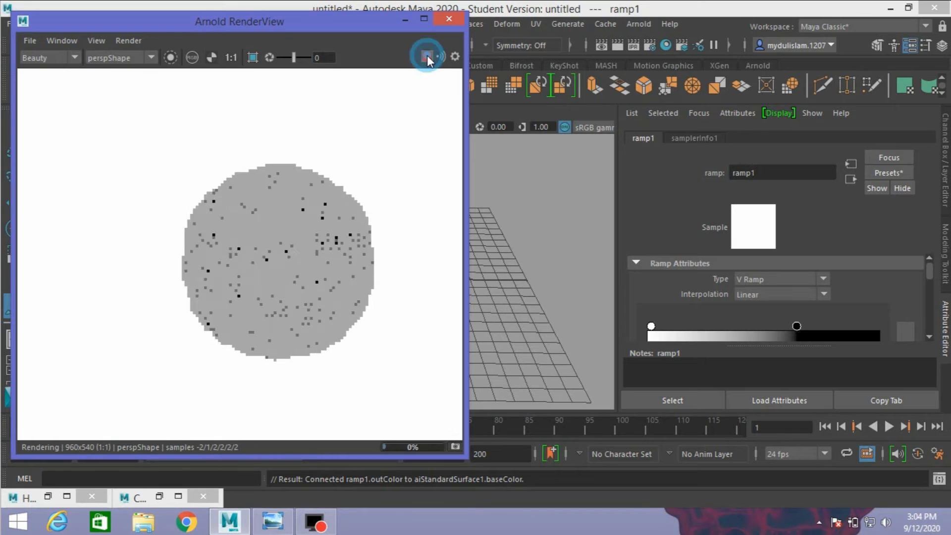
scroll(319, 212, "down", 3)
scroll(298, 222, "up", 2)
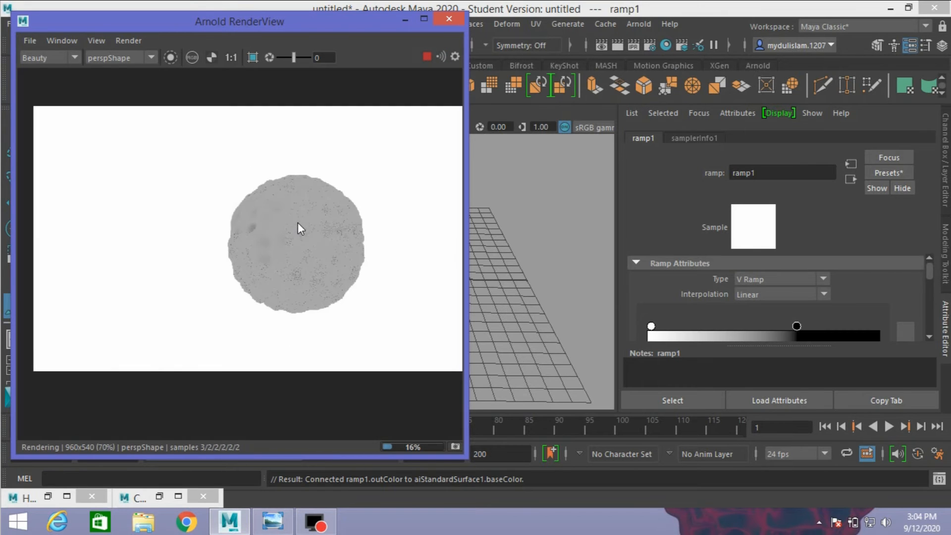
left_click(404, 21)
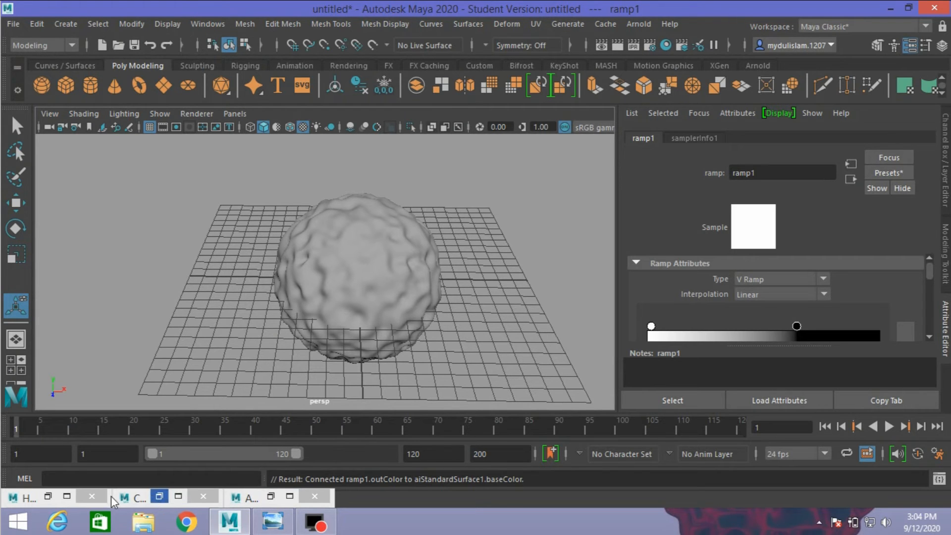
- Restore the Hypershade with aiStandardSurface1 selected and dock a Viewport panel between the material browser and the Material Viewer
left_click(48, 497)
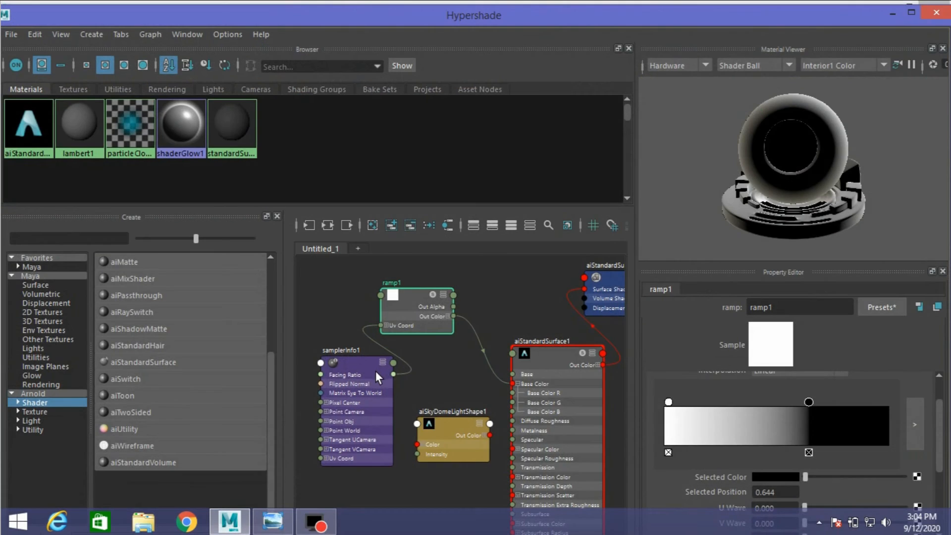
left_click(553, 355)
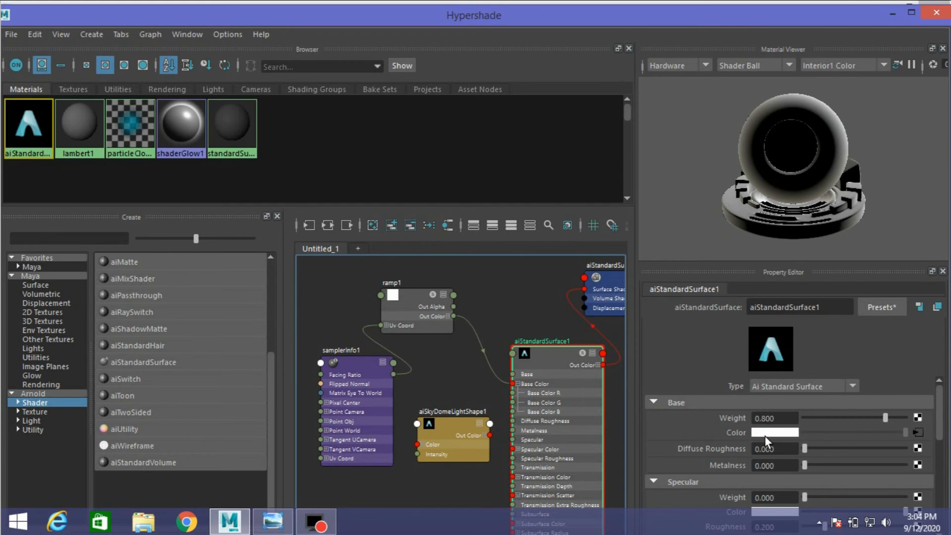
left_click(887, 13)
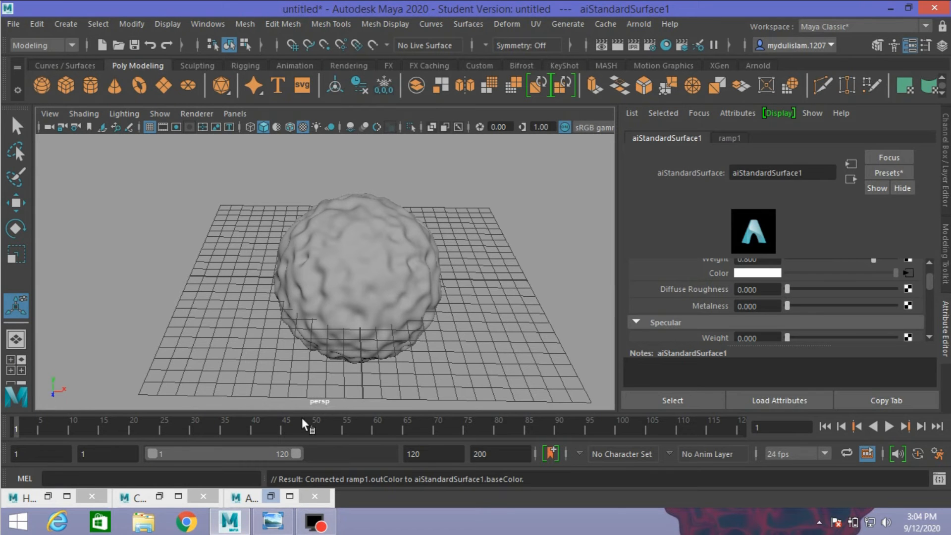
left_click(67, 496)
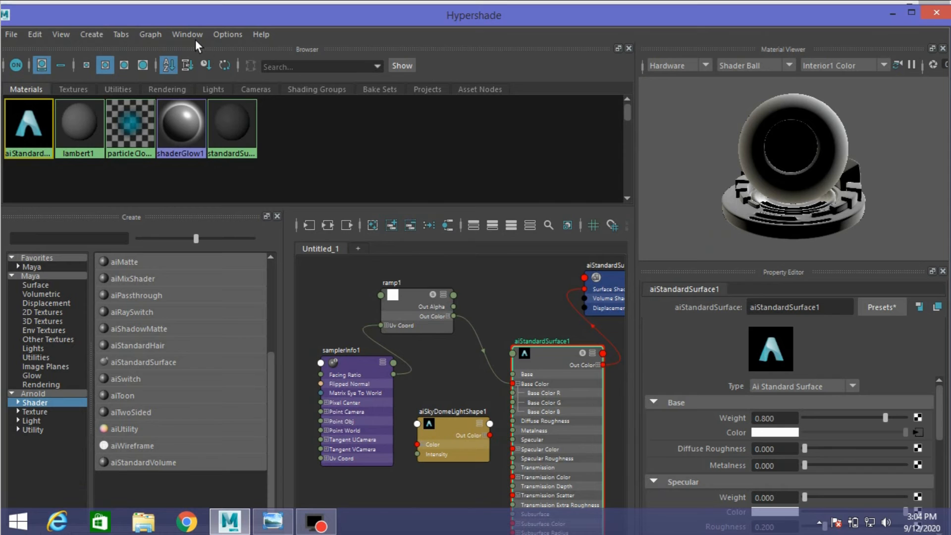
left_click(193, 38)
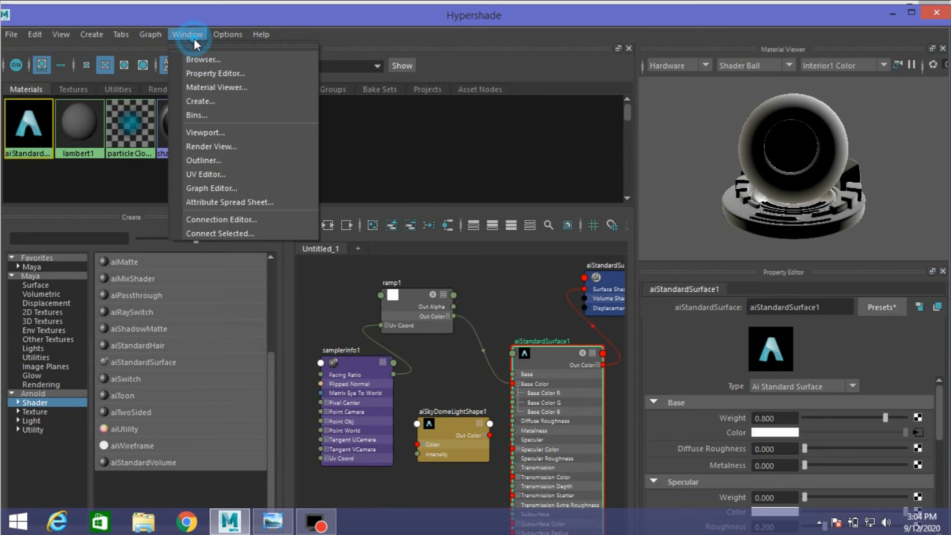
left_click(223, 131)
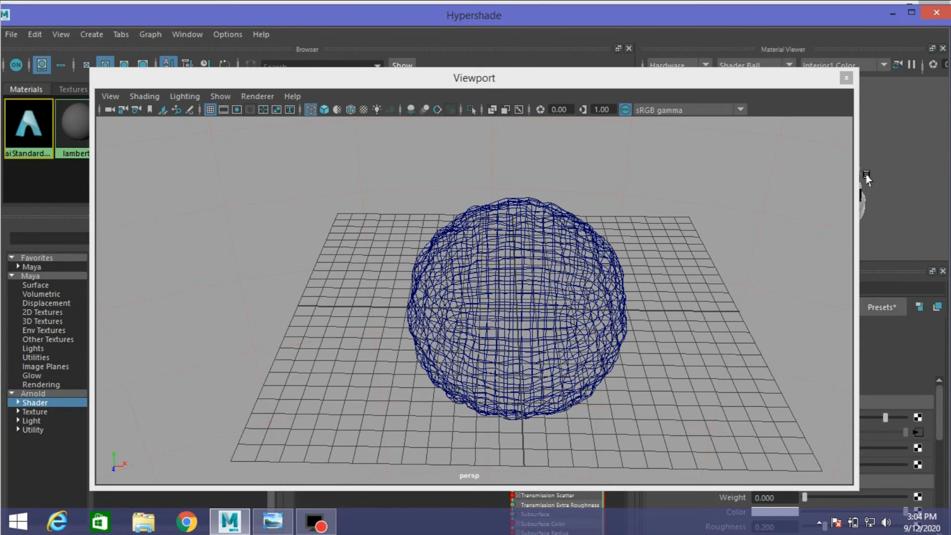
left_click_drag(858, 175, 515, 208)
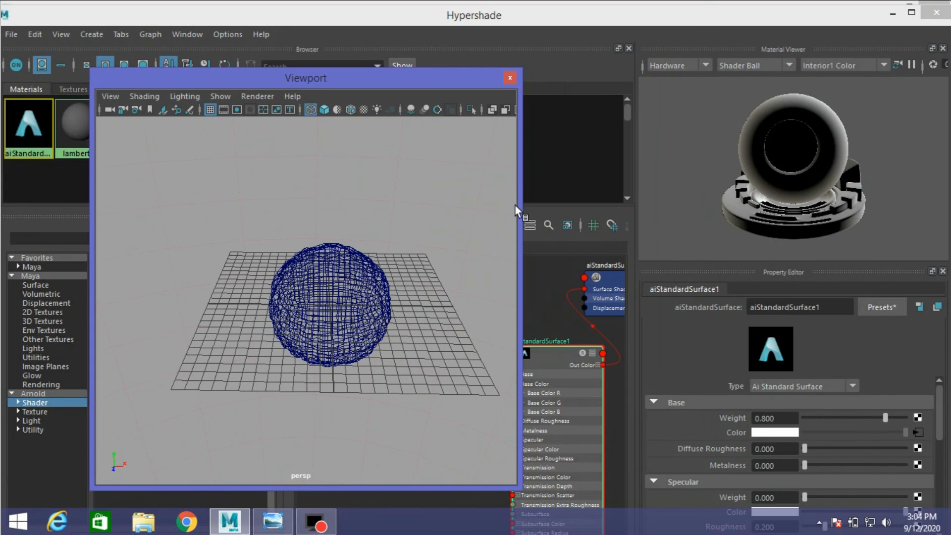
left_click(276, 66)
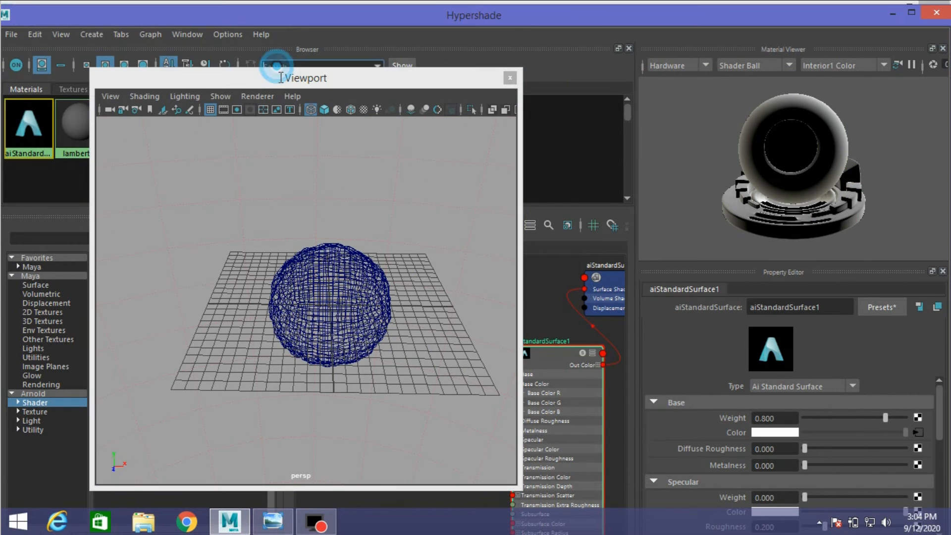
left_click_drag(302, 68, 459, 58)
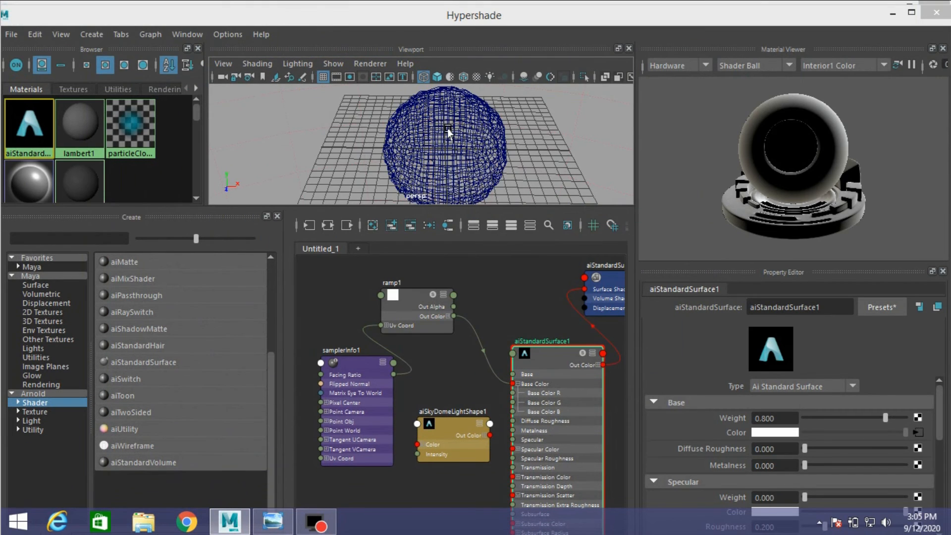
- Show the Hypershade's docked viewport in smooth shading and assign aiStandardSurface1 to the bumpy sphere
left_click(438, 77)
scroll(434, 139, "down", 3)
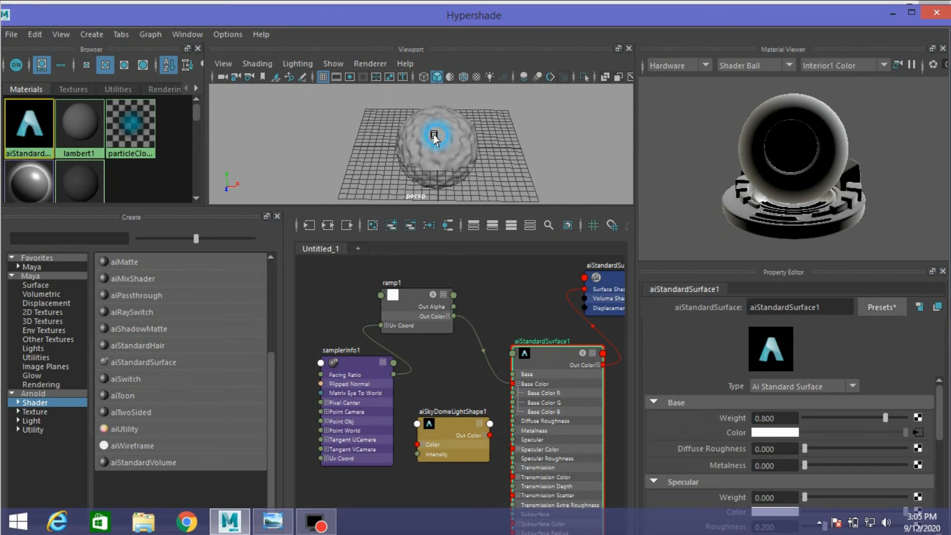
left_click(433, 143)
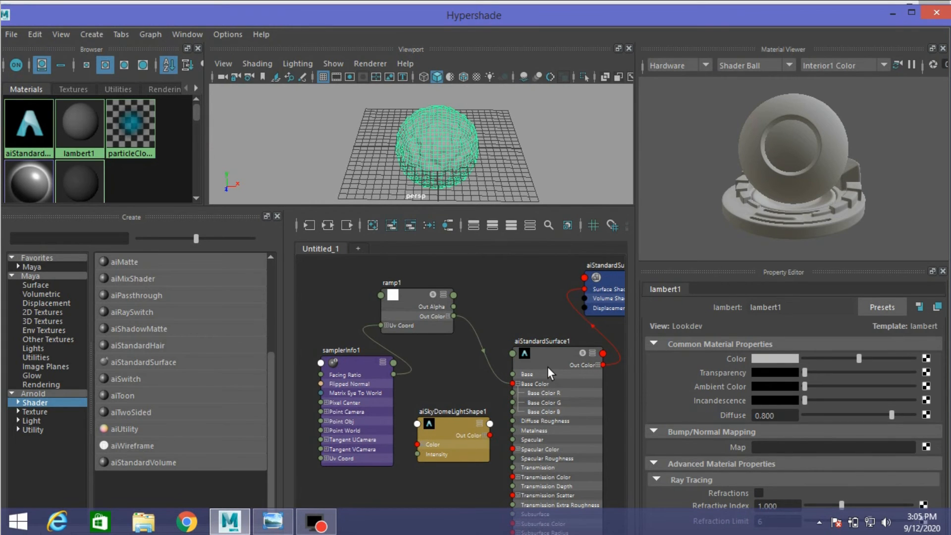
middle_click_drag(547, 366, 549, 365)
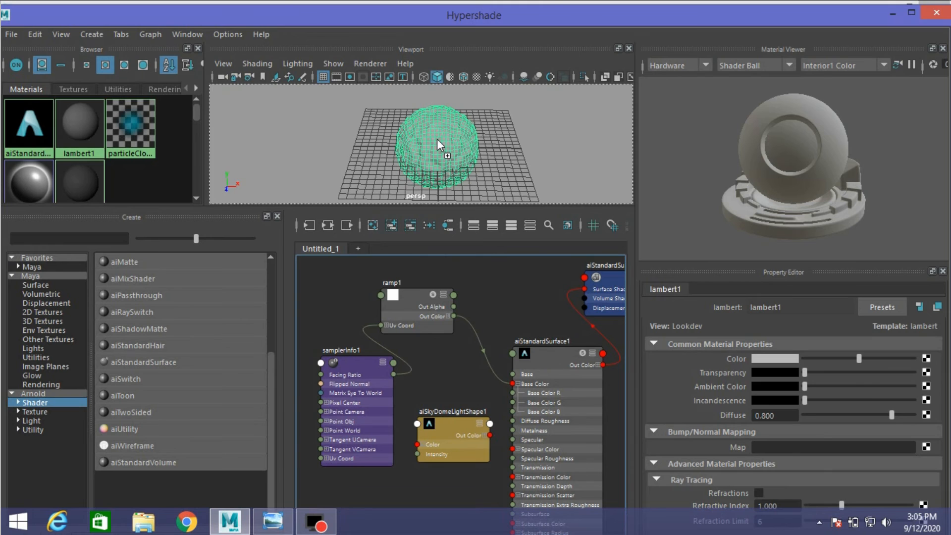
middle_click_drag(437, 140, 437, 140)
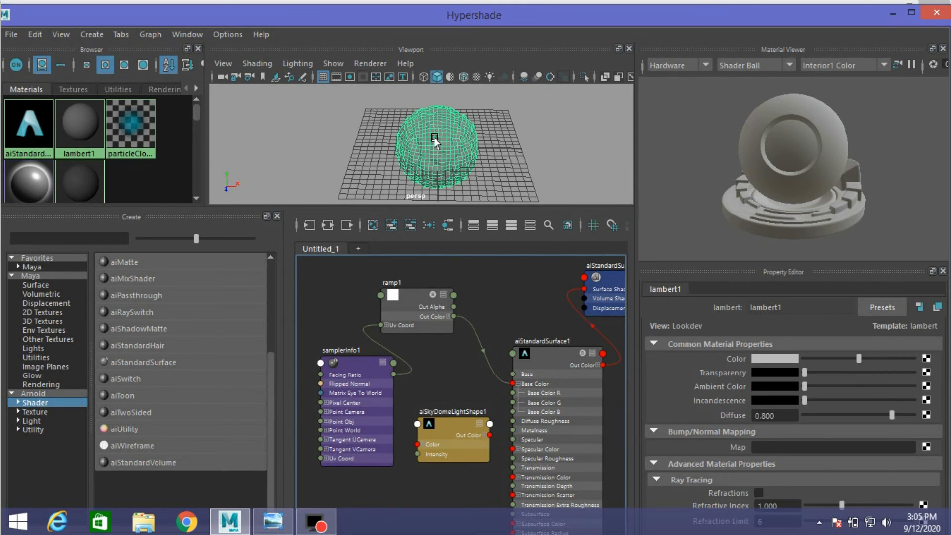
- Rerun the Arnold render to inspect the black-and-white facing-ratio shading on the sphere, and minimize the RenderView
left_click(892, 12)
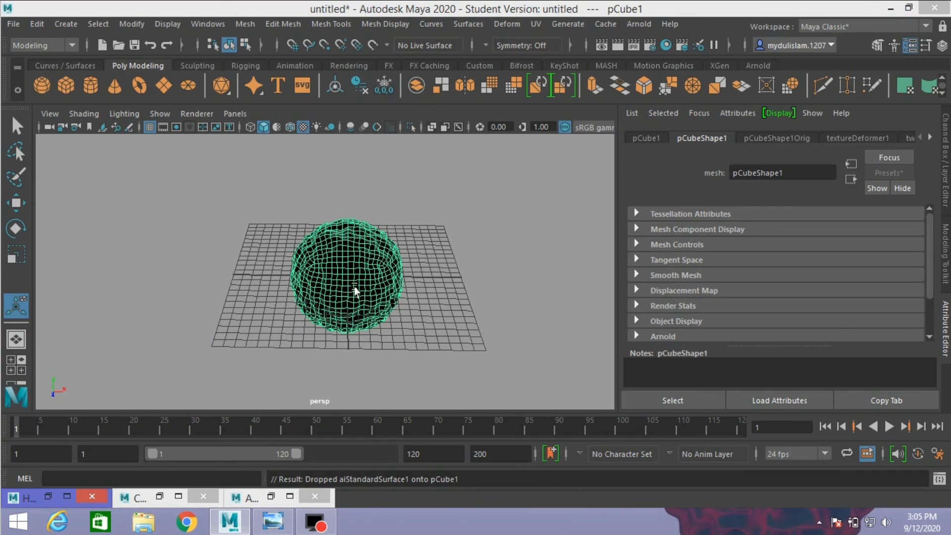
left_click(250, 498)
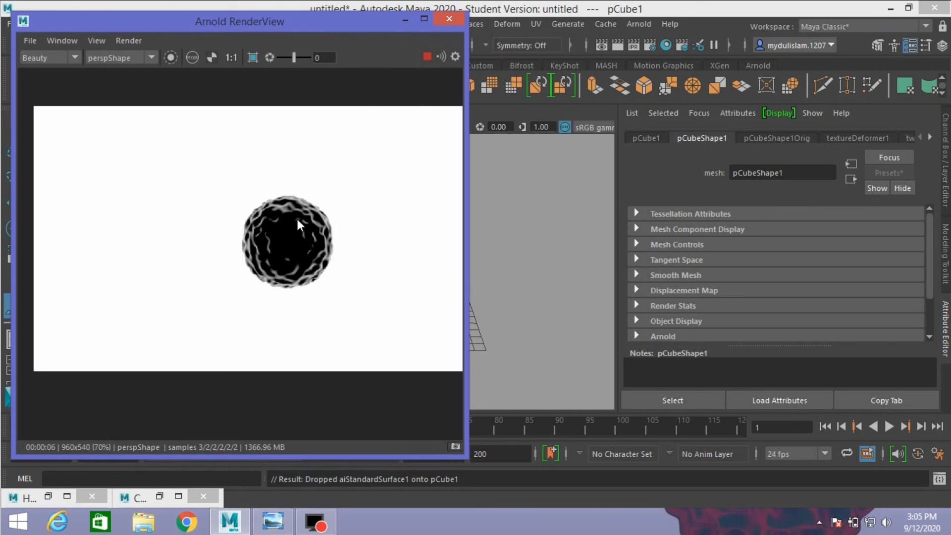
left_click(425, 57)
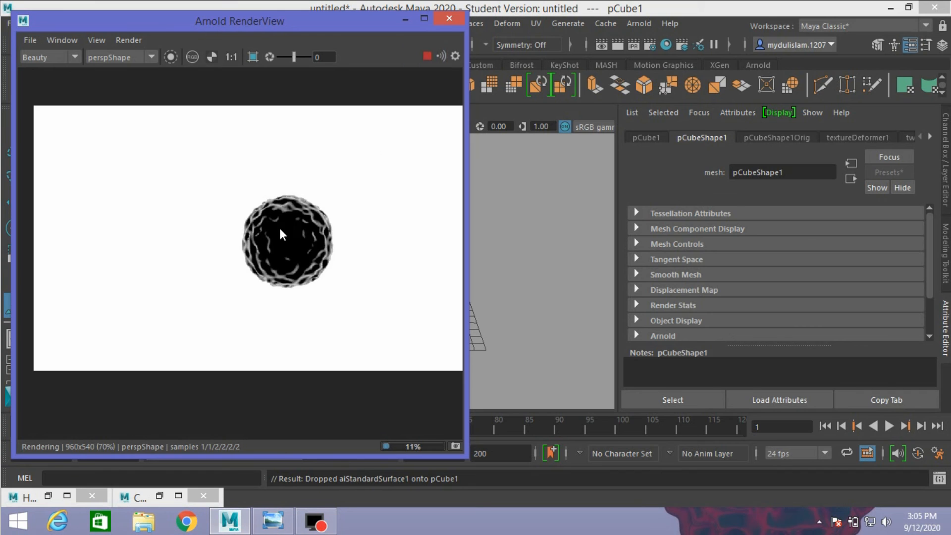
scroll(280, 226, "up", 2)
left_click(405, 19)
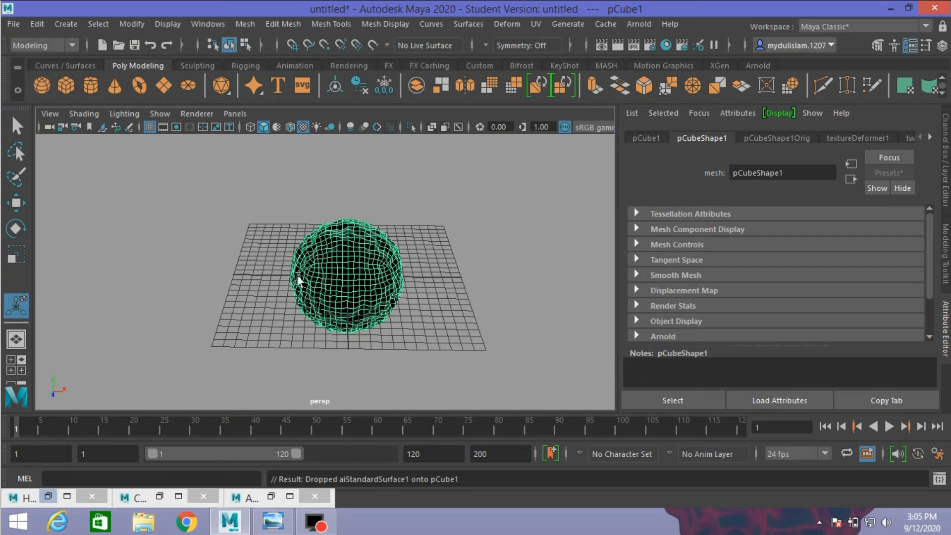
- Change ramp1's black color stop at position 0.644 to red and turn on textured display in the Hypershade viewport
left_click(324, 273)
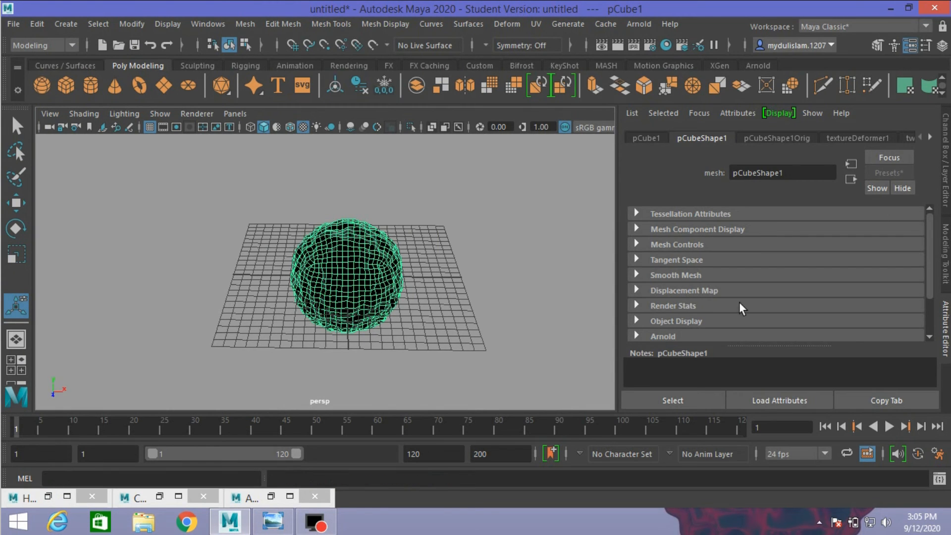
left_click(50, 496)
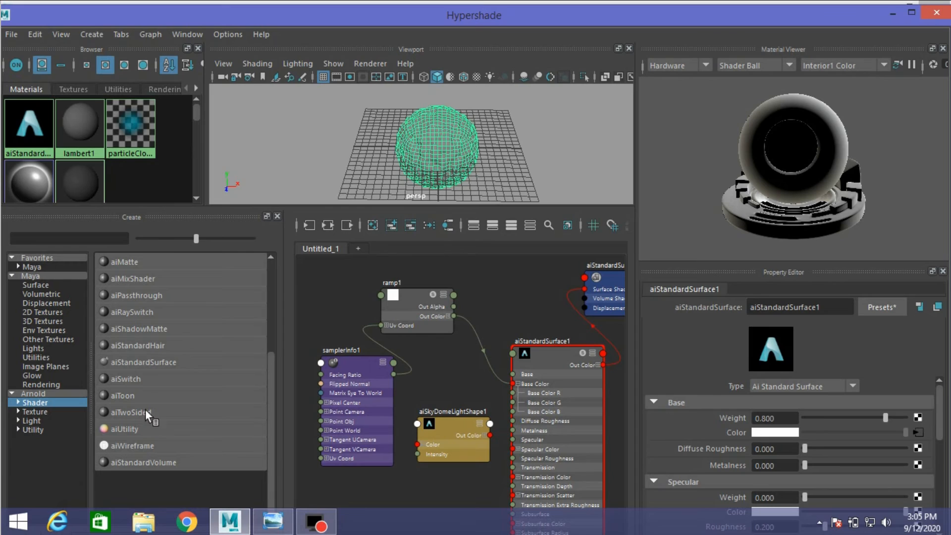
left_click(409, 300)
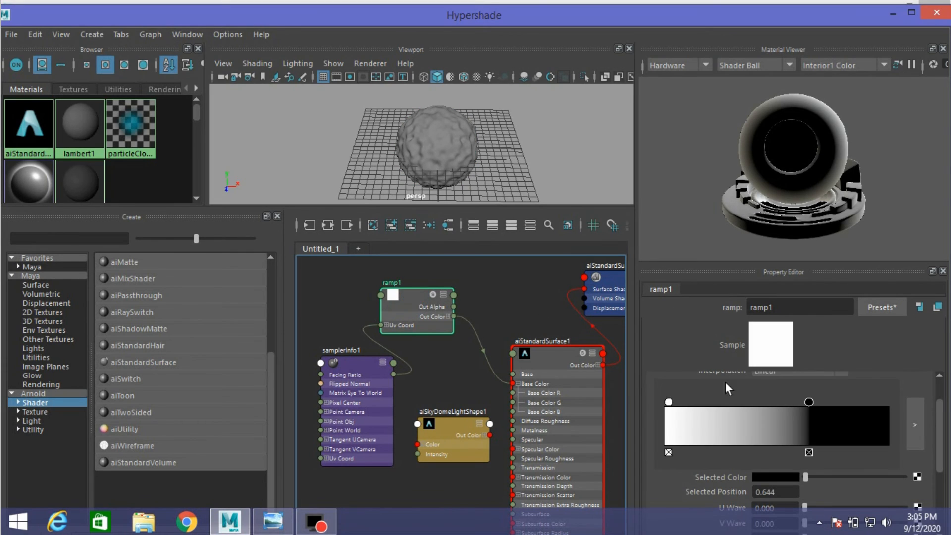
left_click(769, 478)
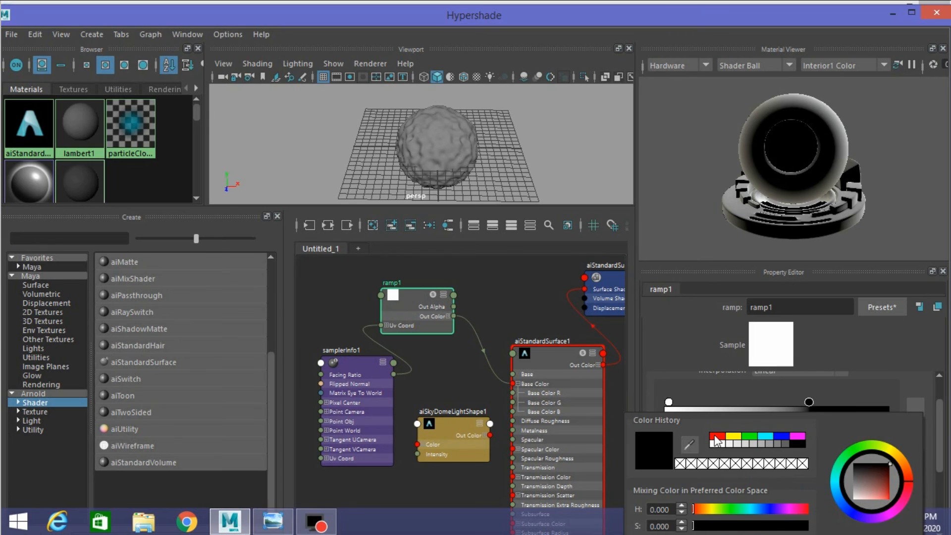
left_click(716, 437)
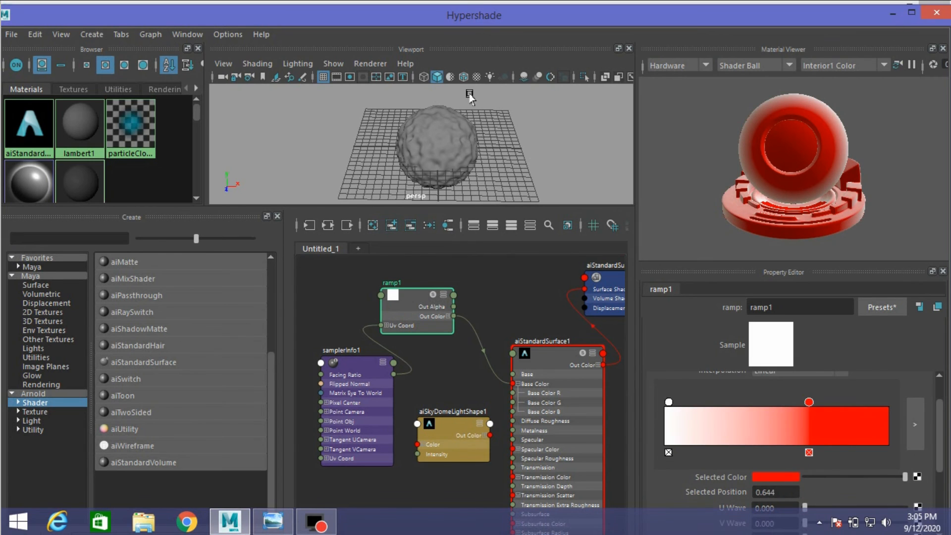
left_click(476, 76)
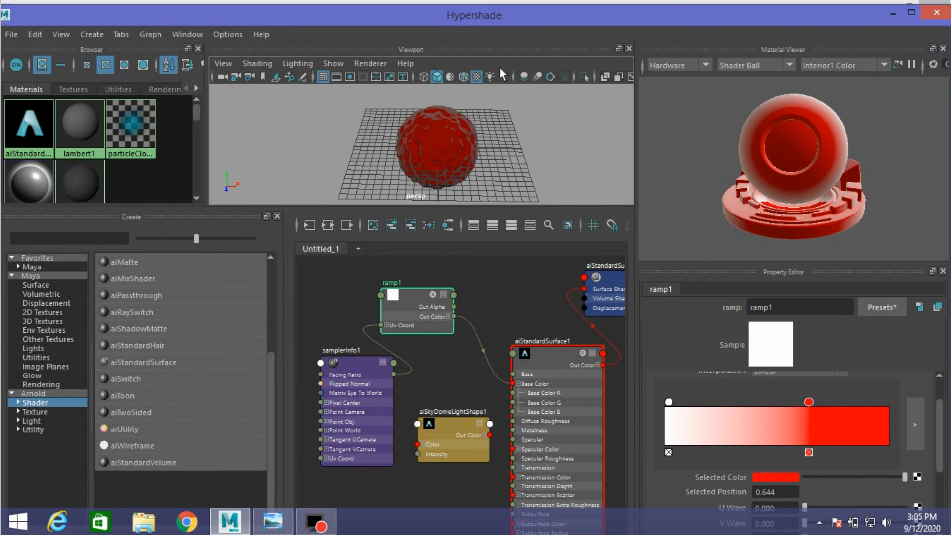
- Minimize the Hypershade and reopen the Arnold RenderView to examine the sphere with its red-and-white ramp
left_click(887, 13)
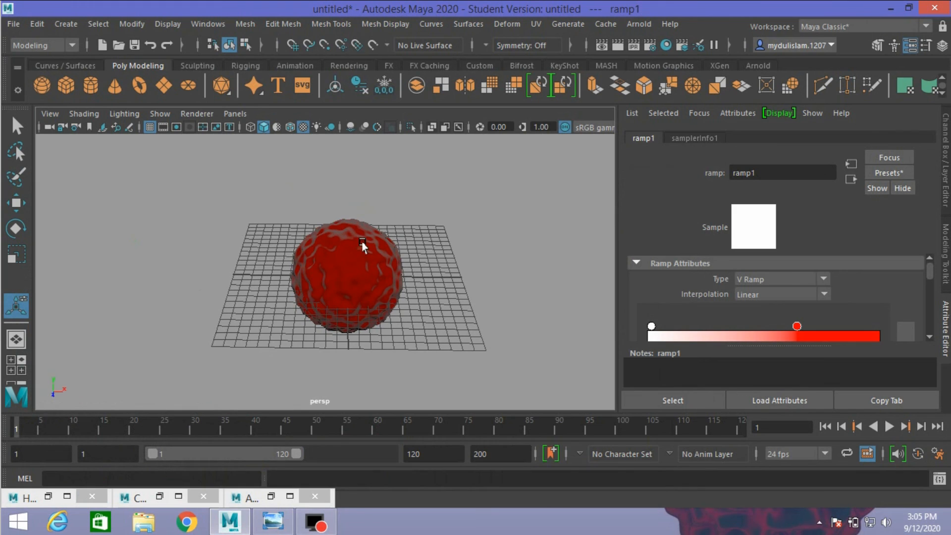
mouse_move(230, 520)
left_click(242, 498)
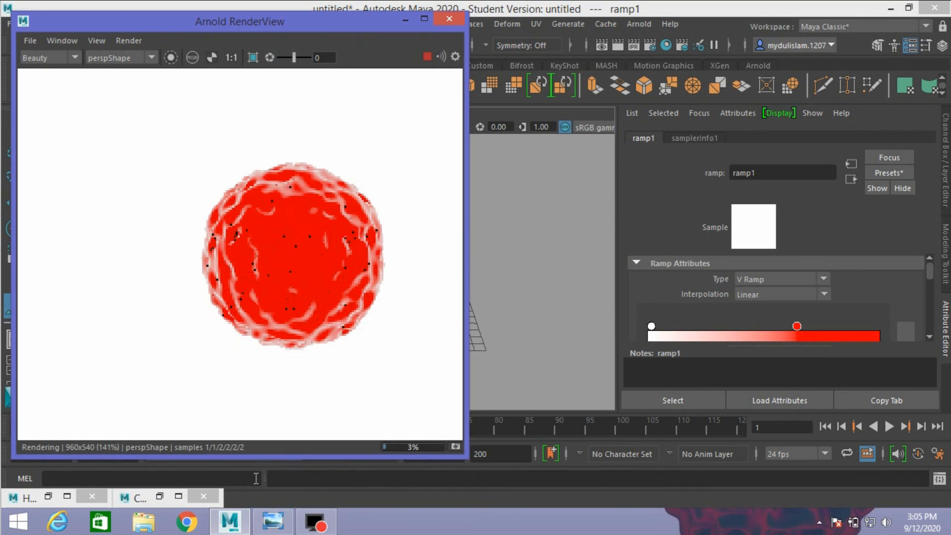
scroll(276, 268, "down", 3)
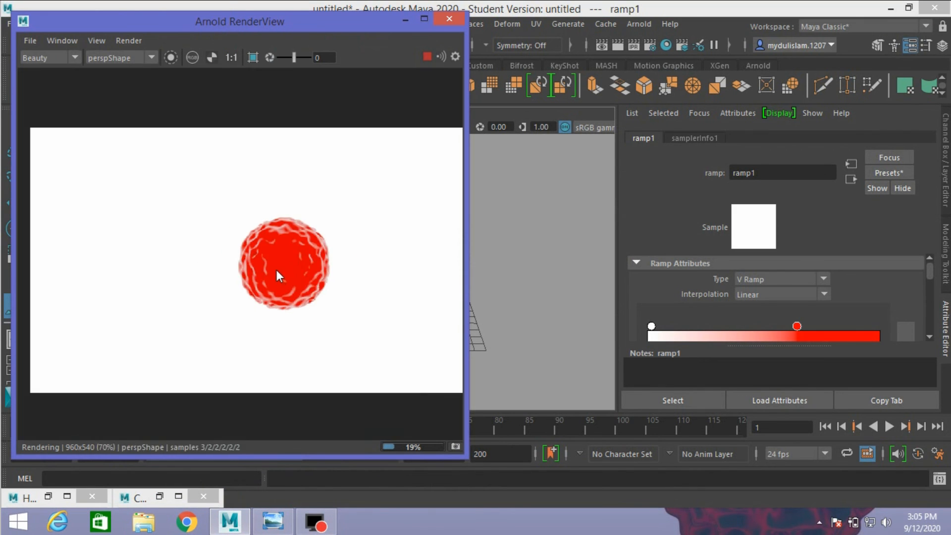
scroll(275, 269, "up", 2)
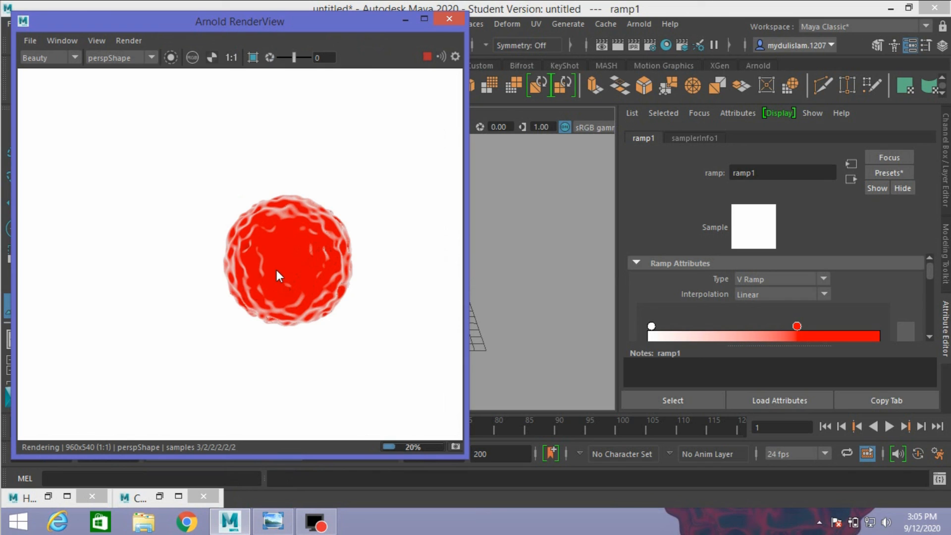
- Tighten ramp1's blend by shifting the red stop to about position 0.6 and the white stop to roughly a third along the ramp
left_click(720, 307)
scroll(692, 313, "down", 2)
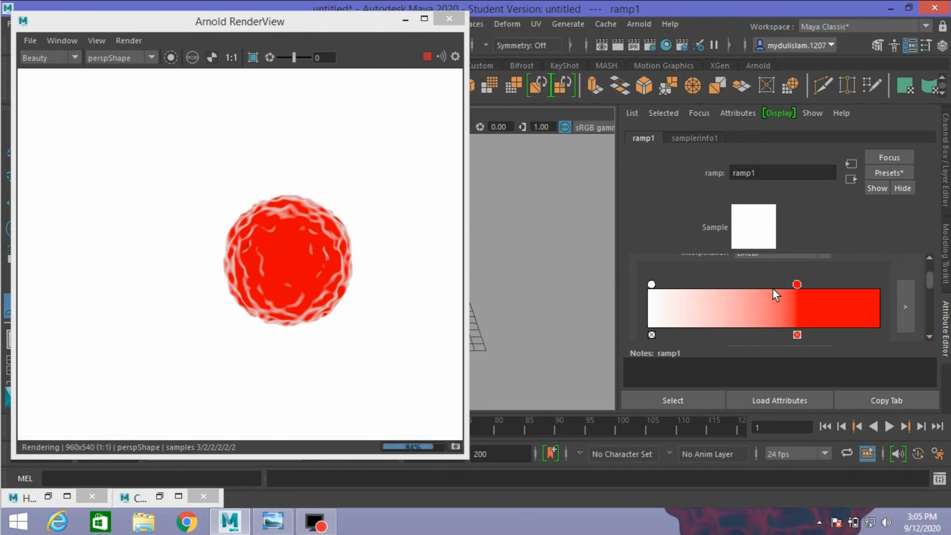
left_click_drag(796, 286, 789, 286)
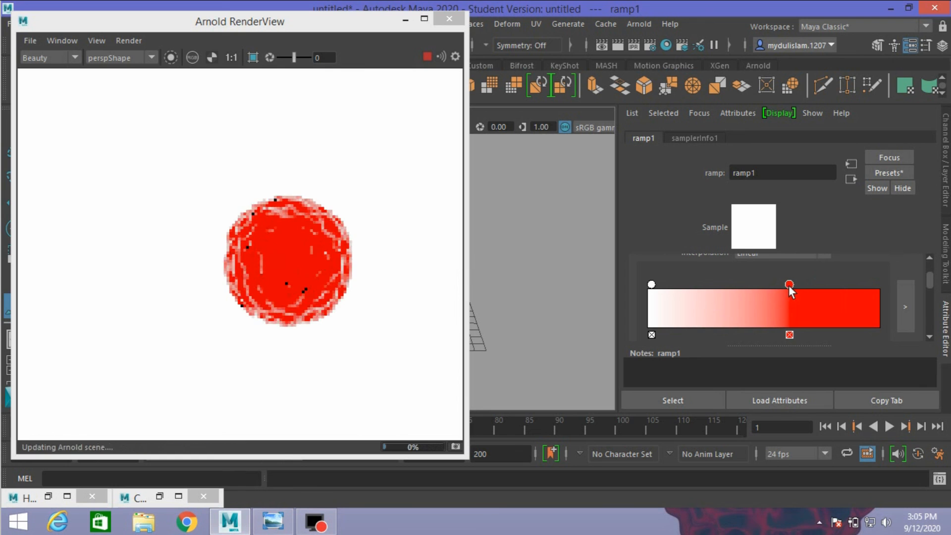
left_click_drag(652, 286, 717, 301)
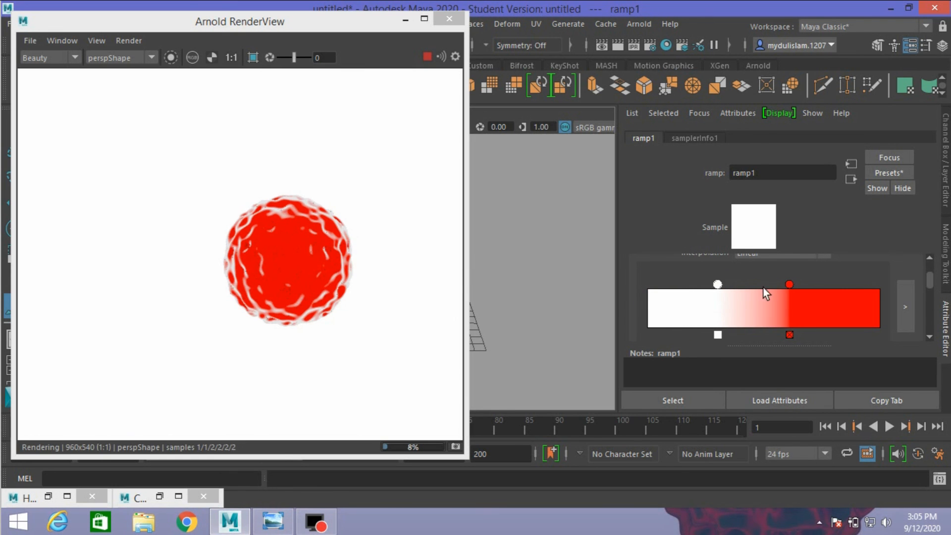
- Recolor ramp1's red stop dark blue with hue 237.69, saturation 1.000 and value about 0.107
left_click(789, 283)
scroll(739, 269, "down", 3)
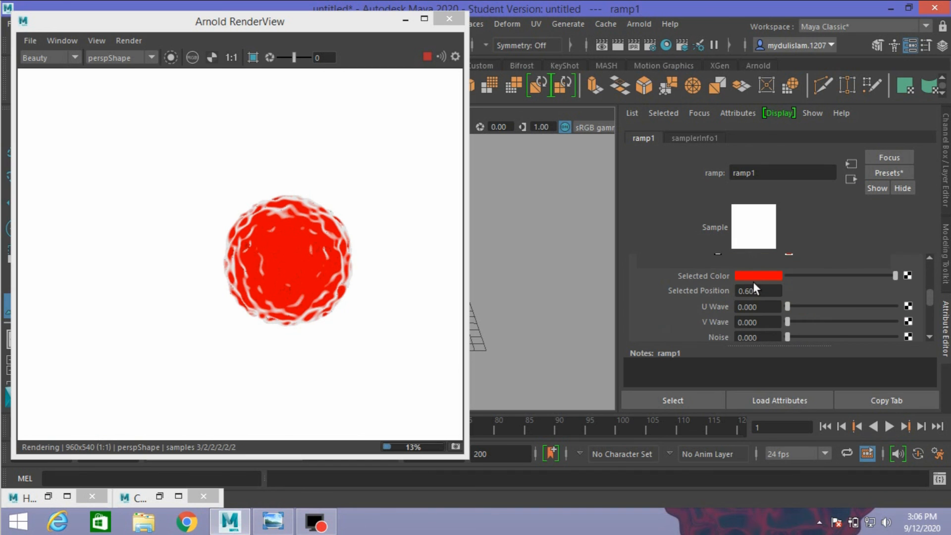
left_click(753, 274)
left_click(750, 275)
left_click(712, 241)
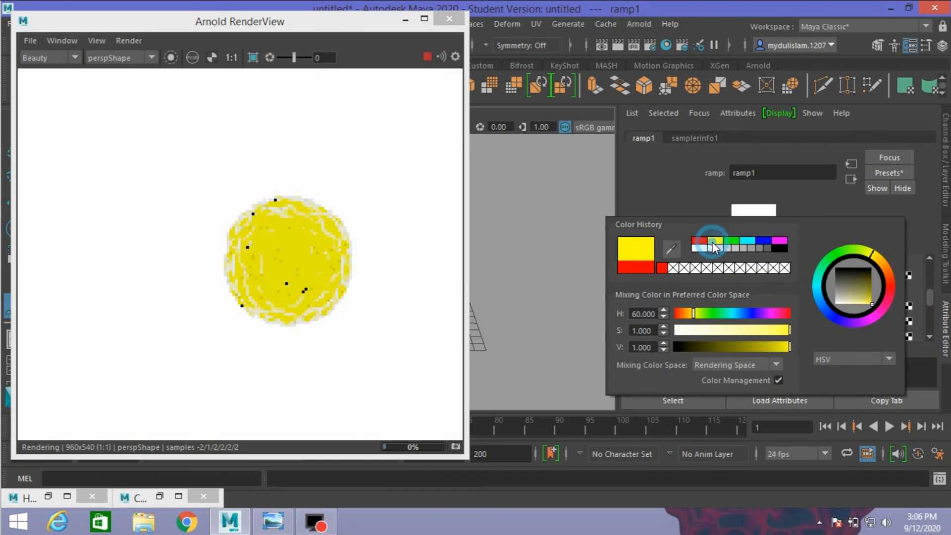
left_click(744, 313)
left_click(751, 313)
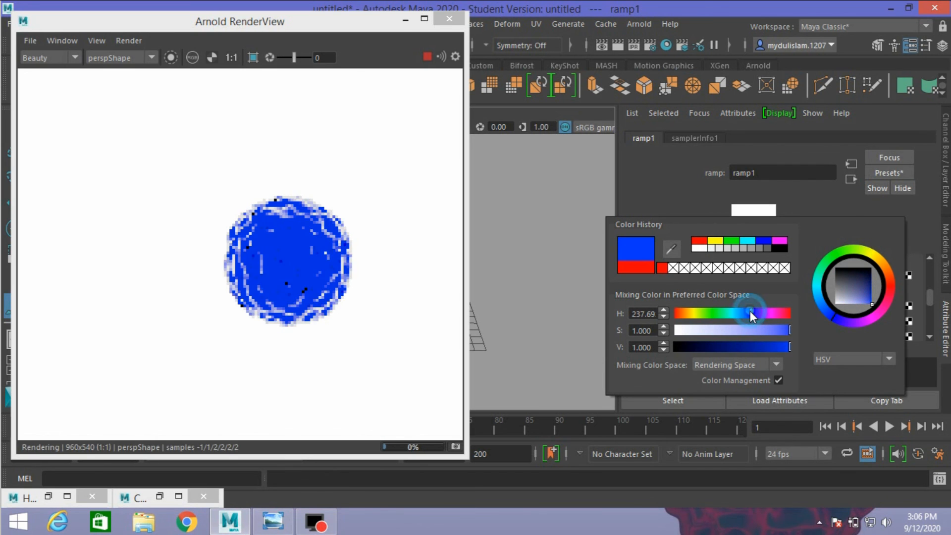
left_click(753, 346)
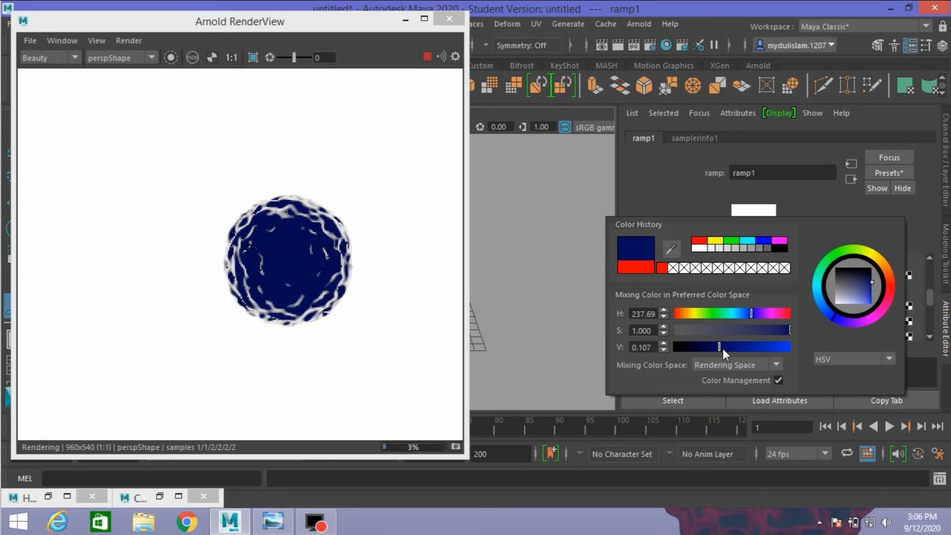